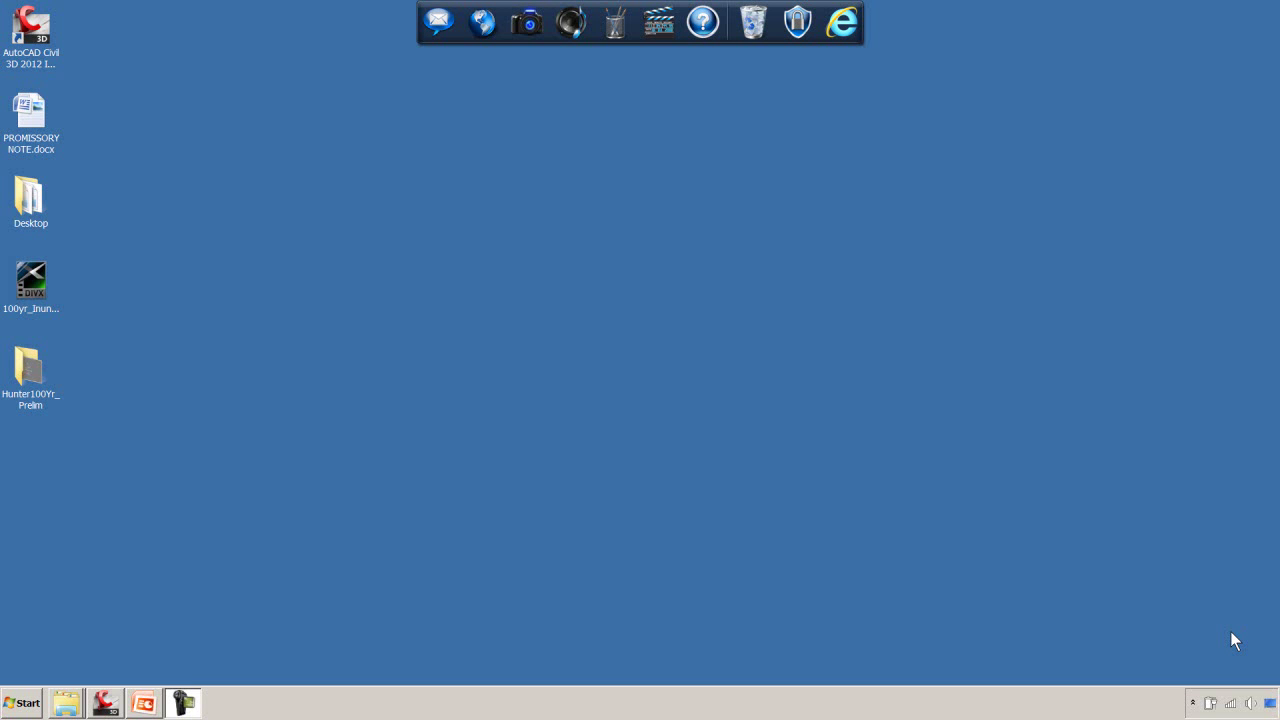
# Open FEMA WMS test.dwg with the OPEN command so its pink alignment appears in plan view
pyautogui.click(107, 703)
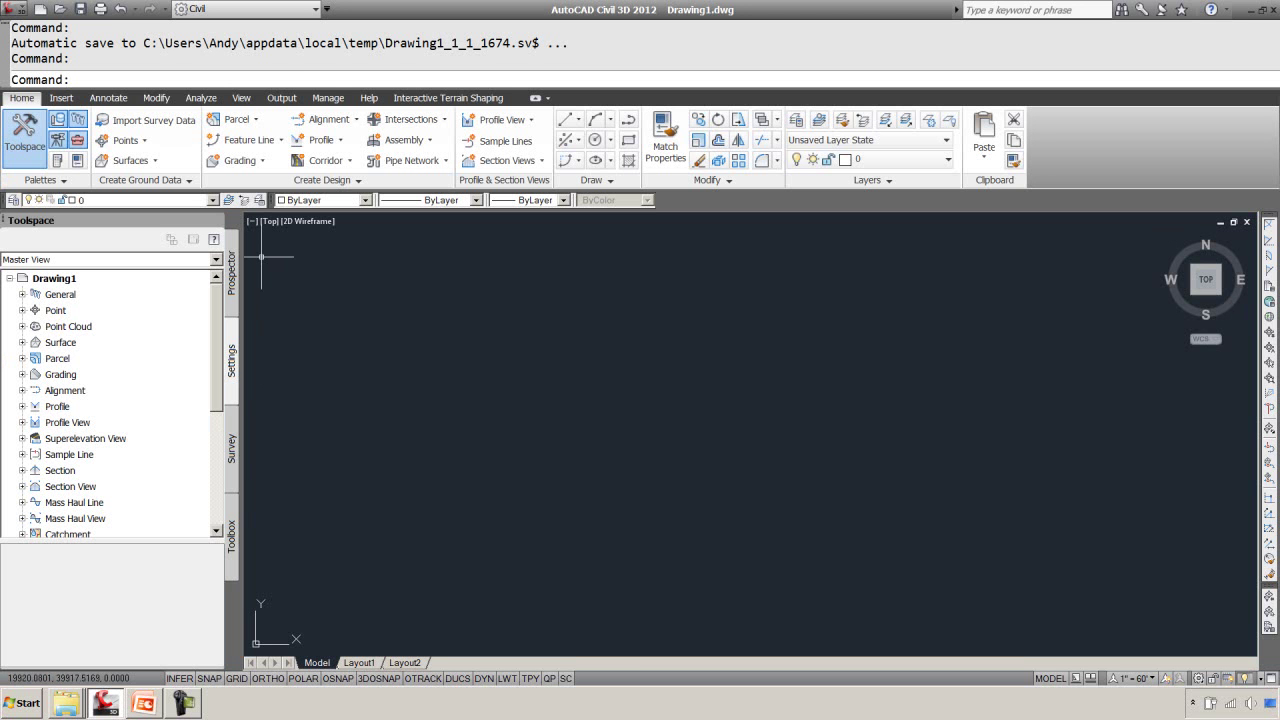
pyautogui.write('open')
pyautogui.press('Return')
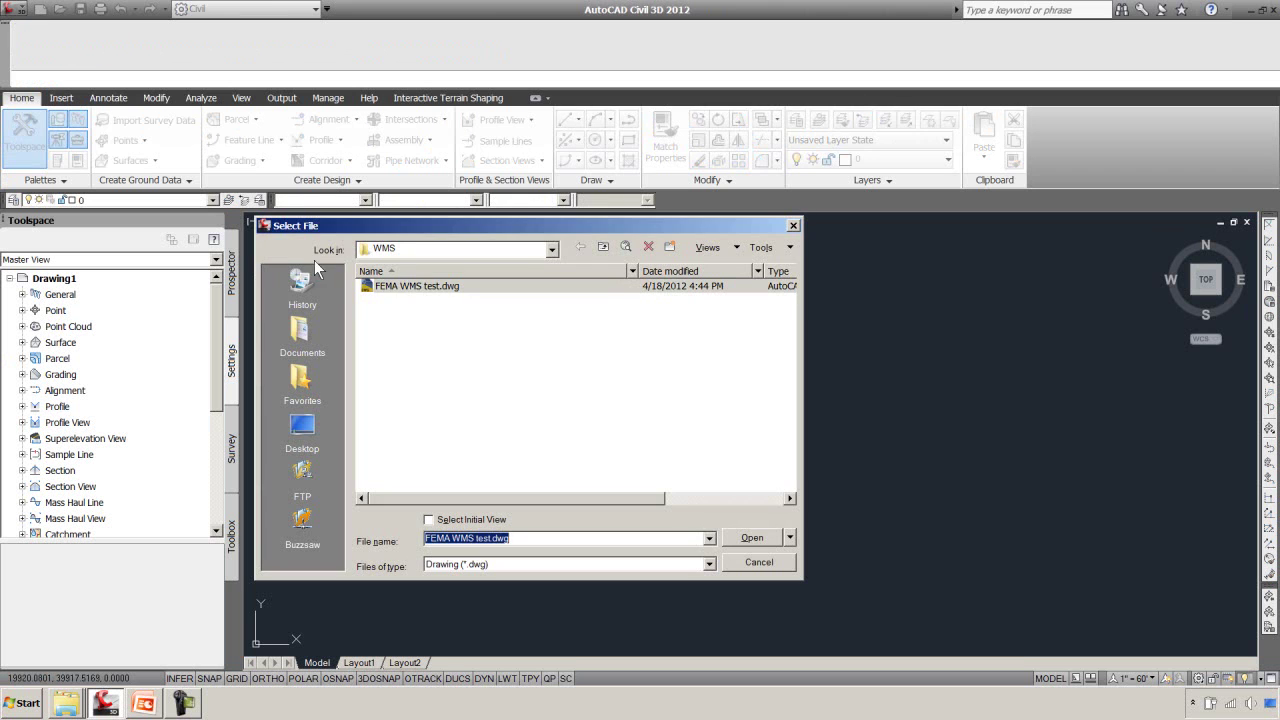
pyautogui.click(757, 539)
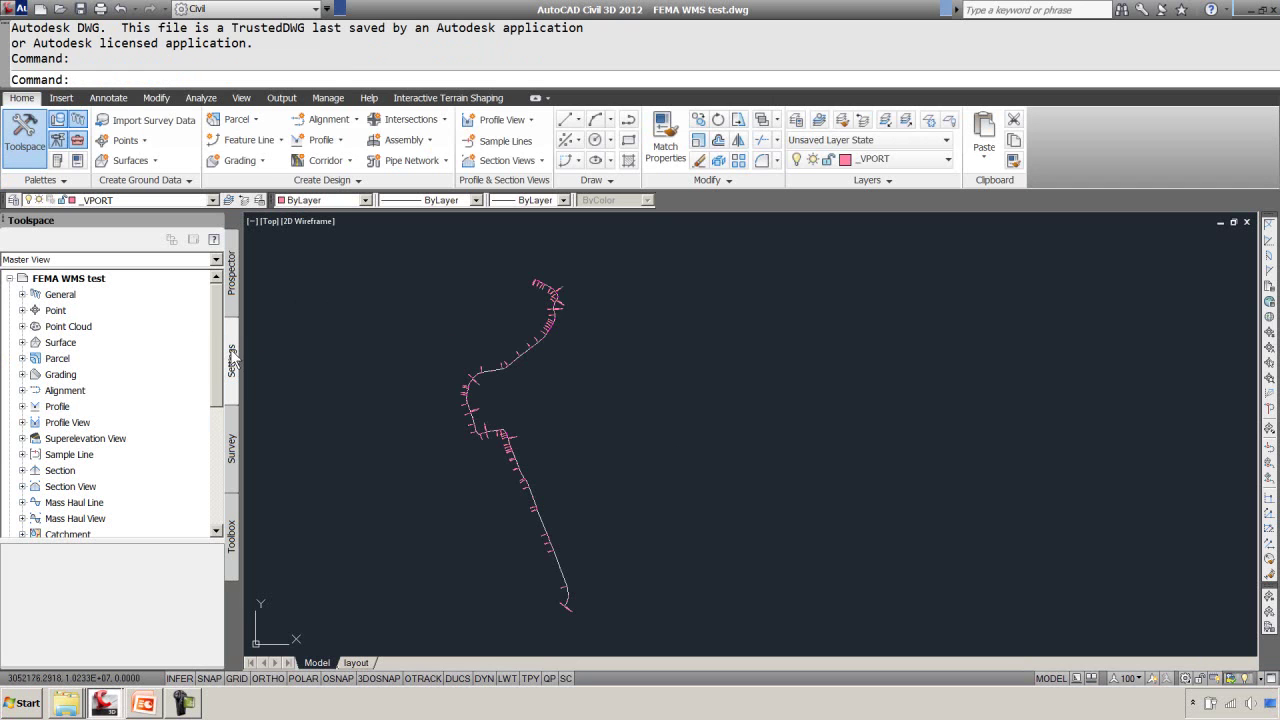
# In Edit Drawing Settings, apply feet units and the NAD83 Texas State Planes Central Zone US Foot zone
pyautogui.rightClick(90, 280)
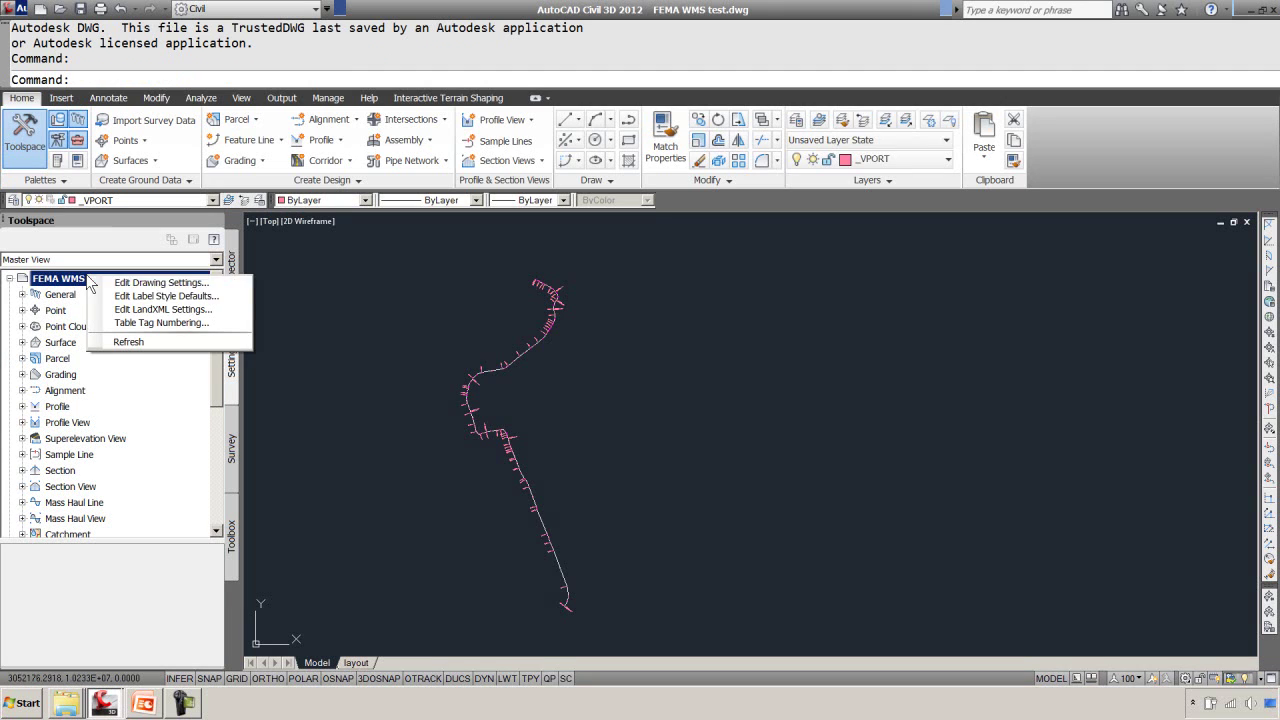
pyautogui.click(201, 285)
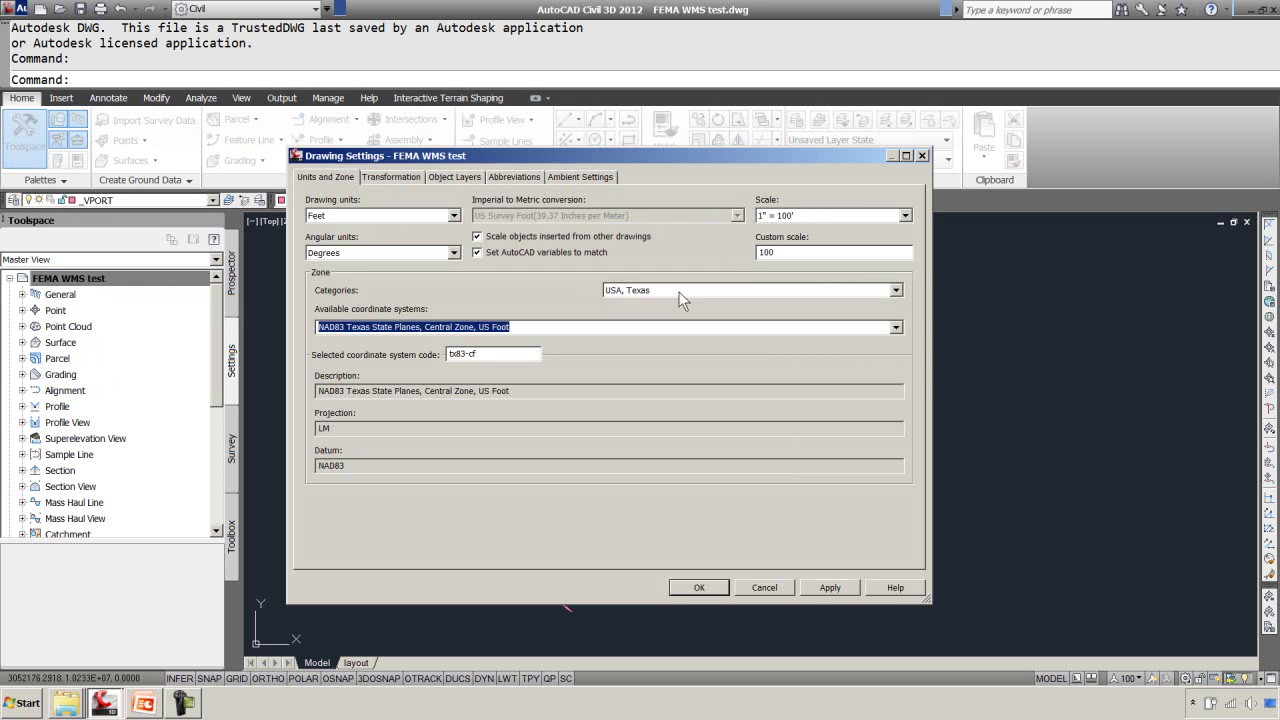
pyautogui.click(845, 589)
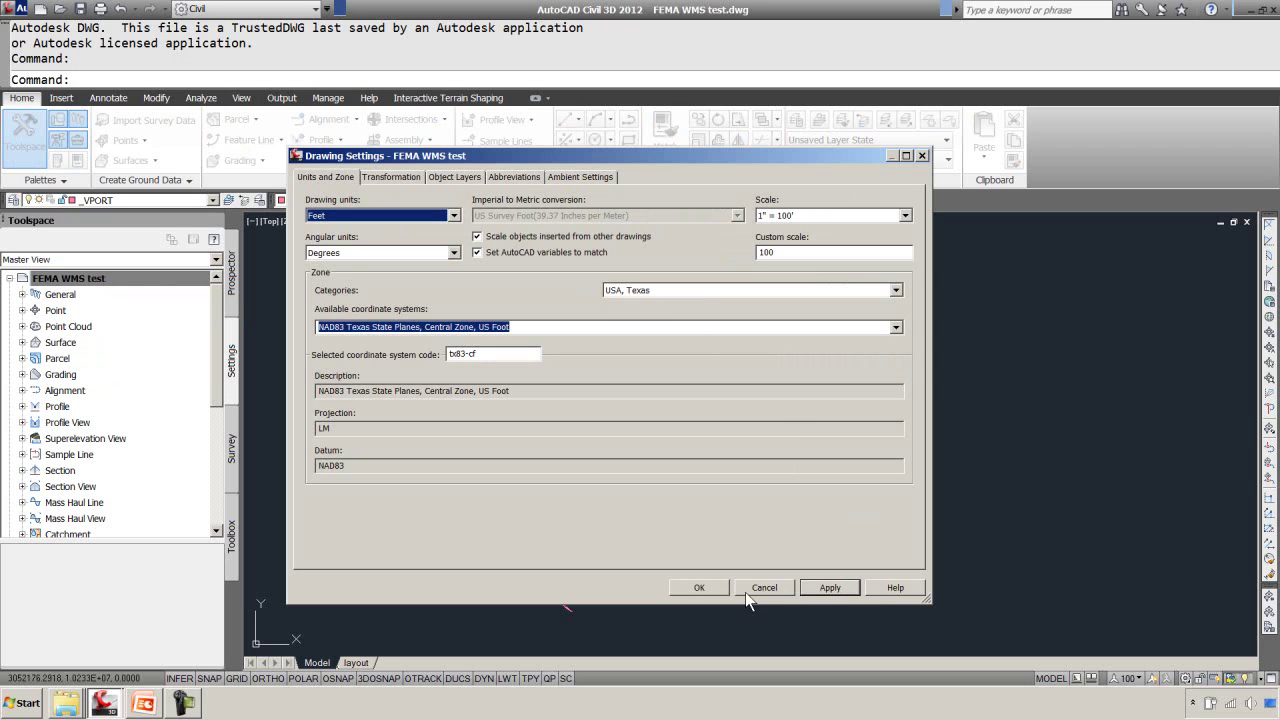
pyautogui.click(719, 587)
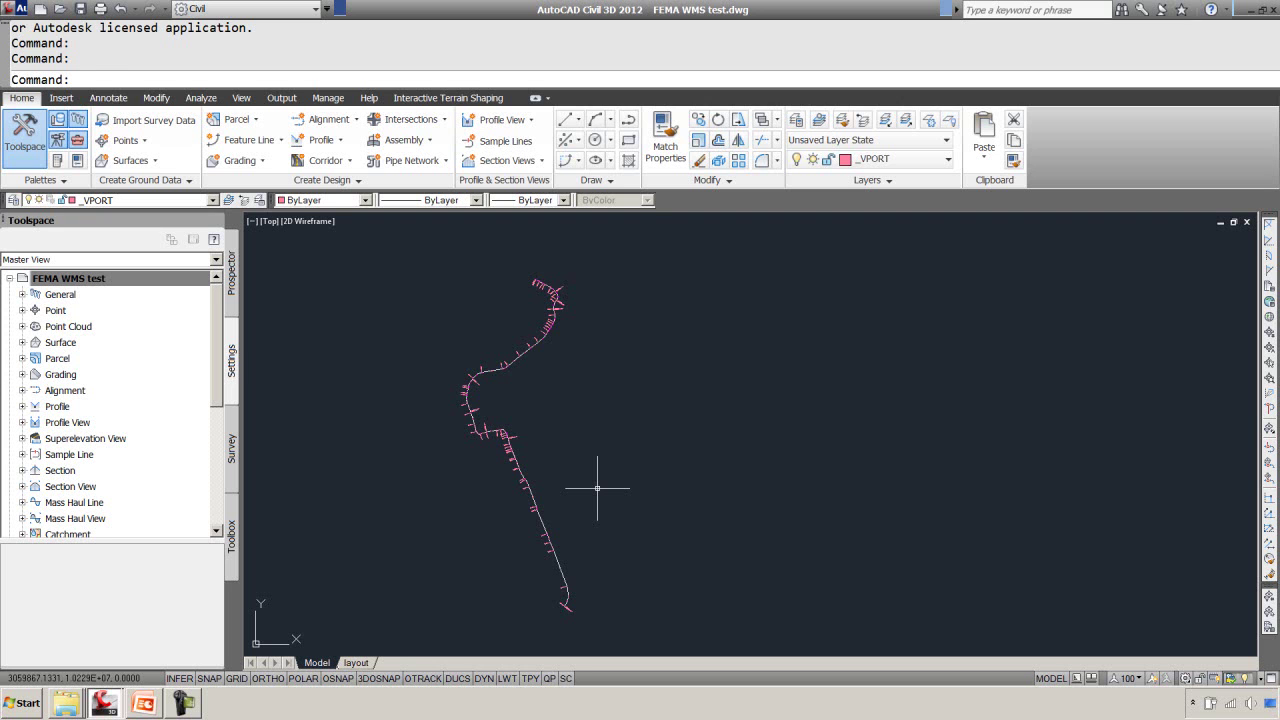
# Turn the Map Task Pane on with MAPWSPACE set to ON
pyautogui.write('mapwspace')
pyautogui.press('Return')
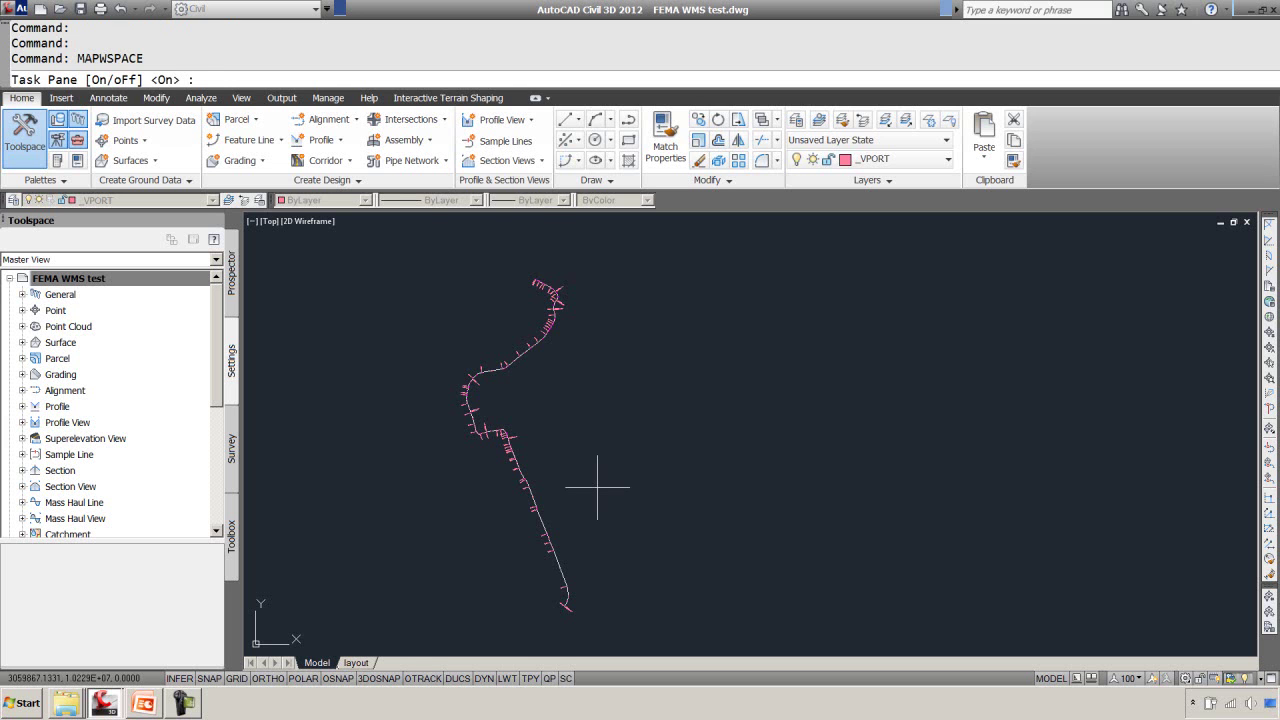
pyautogui.write('on')
pyautogui.press('Return')
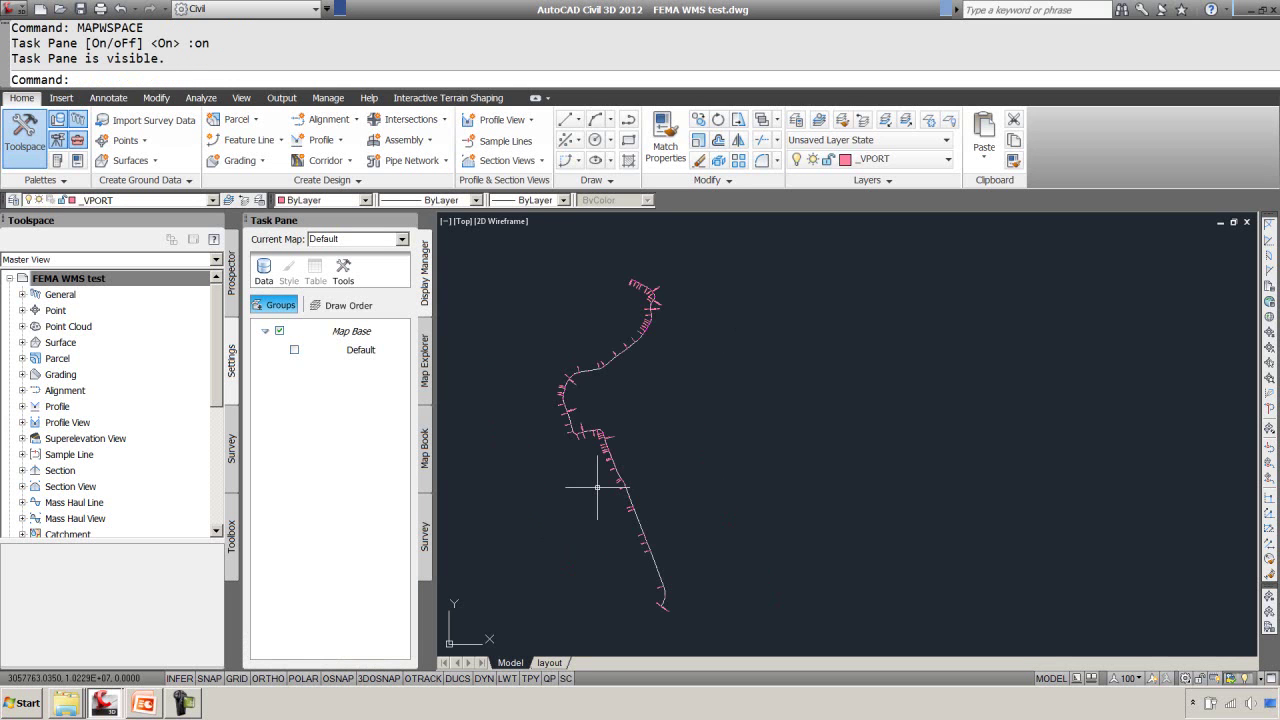
# Start a new WMS connection via Connect to Data and bring up the PowerPoint slide with the WMS address
pyautogui.click(264, 272)
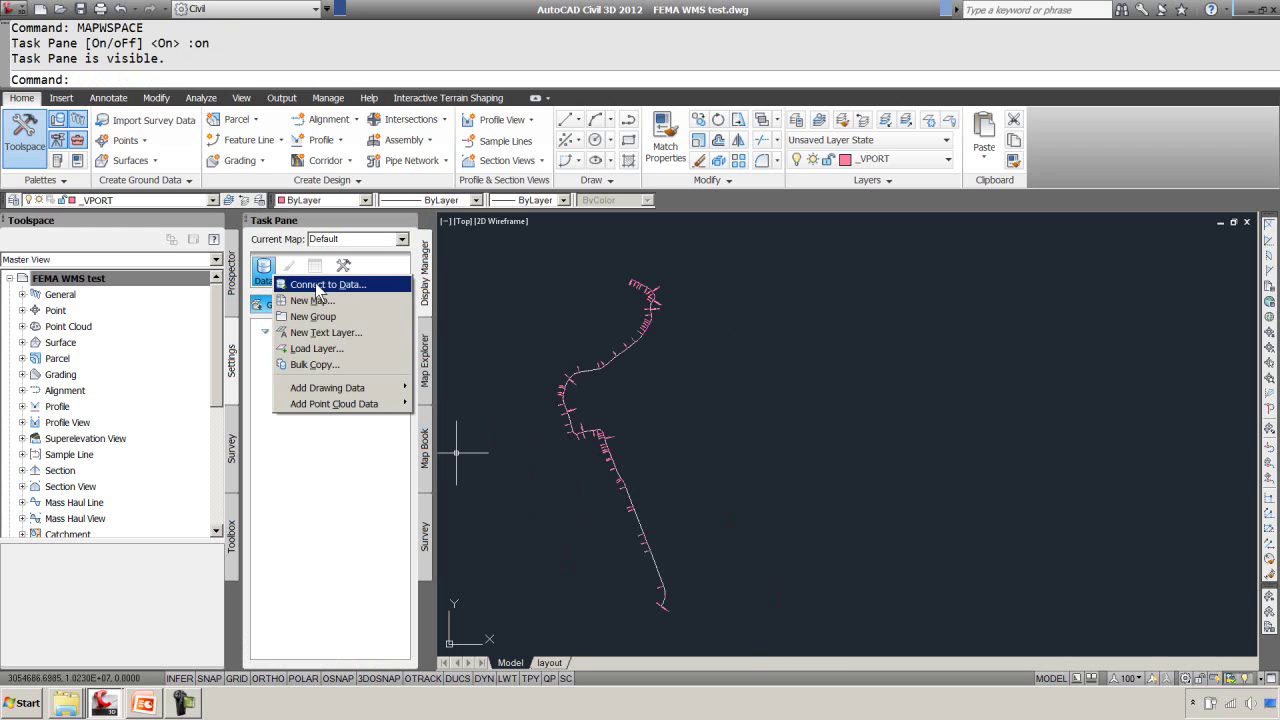
pyautogui.click(322, 285)
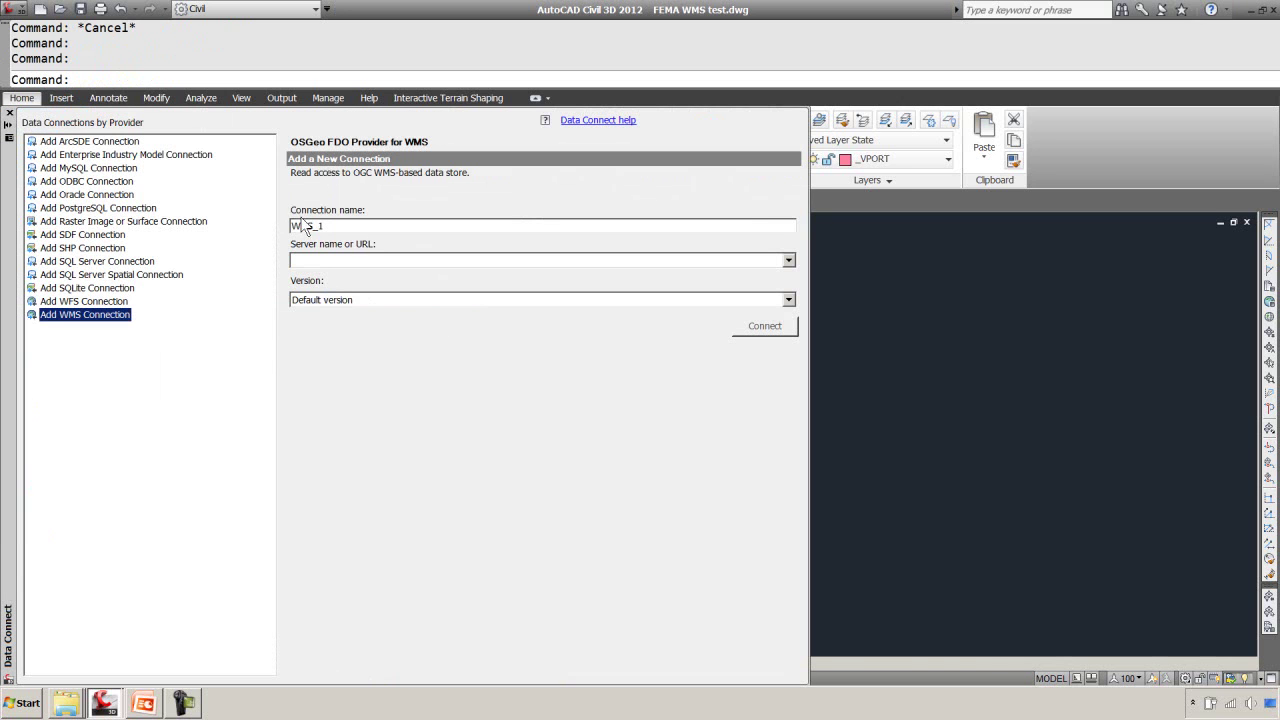
pyautogui.click(327, 262)
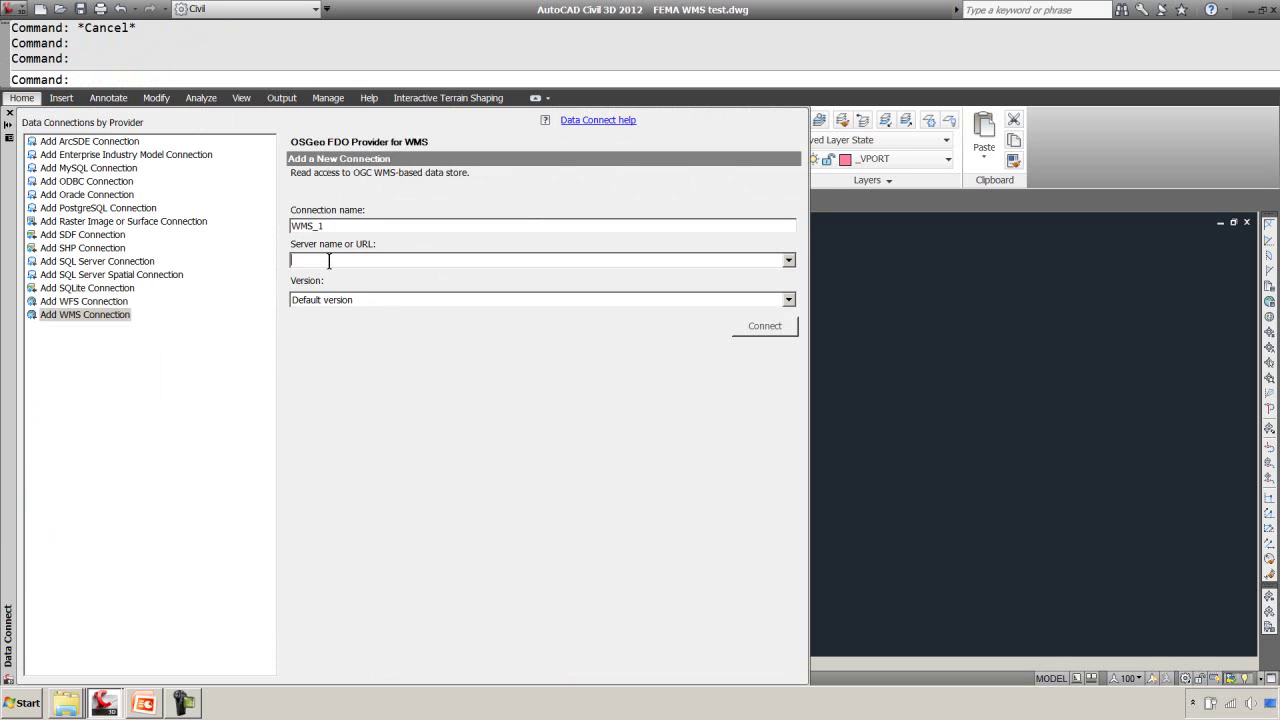
pyautogui.click(145, 704)
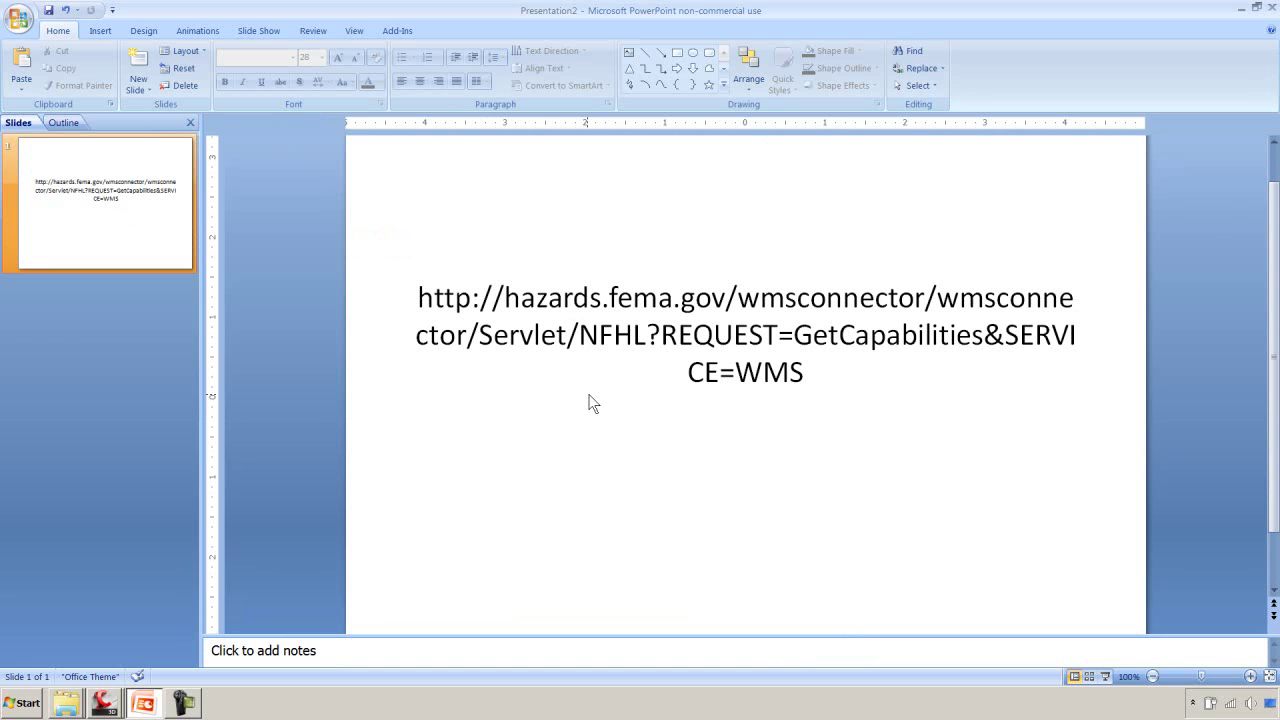
# Select the whole FEMA WMS URL on the slide and return to the FEMA WMS test drawing
pyautogui.moveTo(816, 380); pyautogui.dragTo(422, 314)
pyautogui.hotkey('ctrl', 'c')
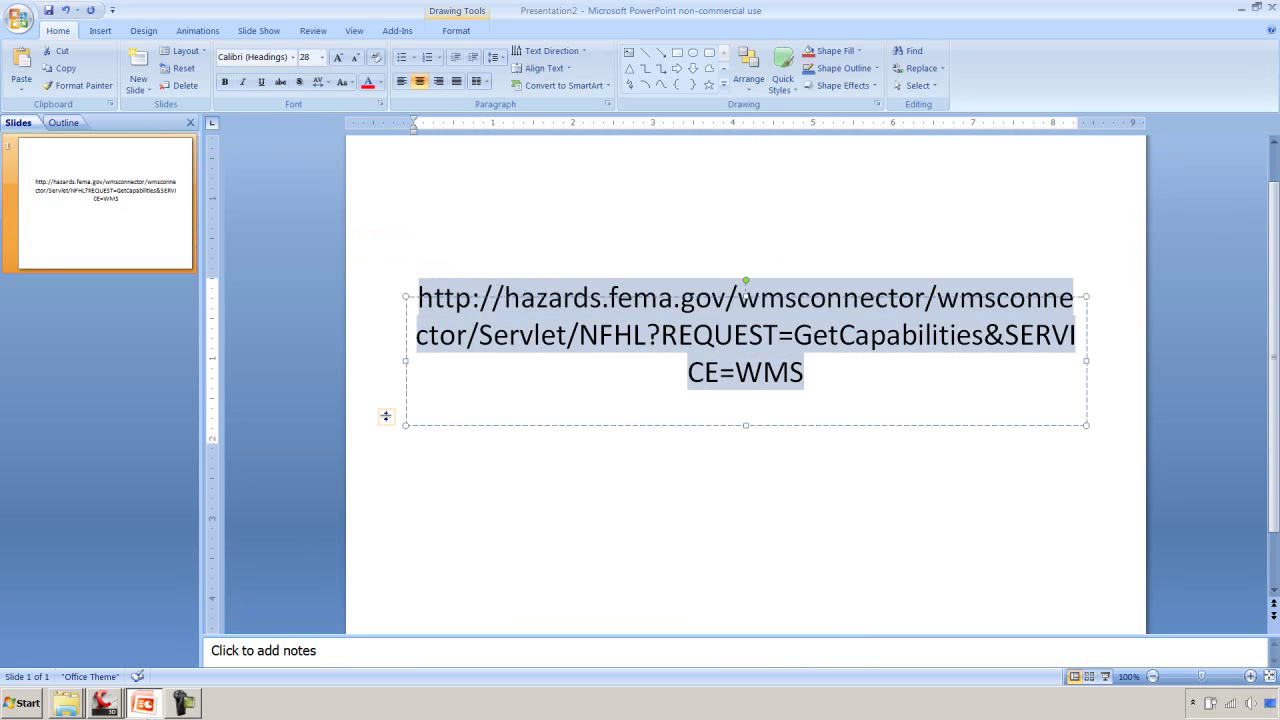
pyautogui.click(108, 705)
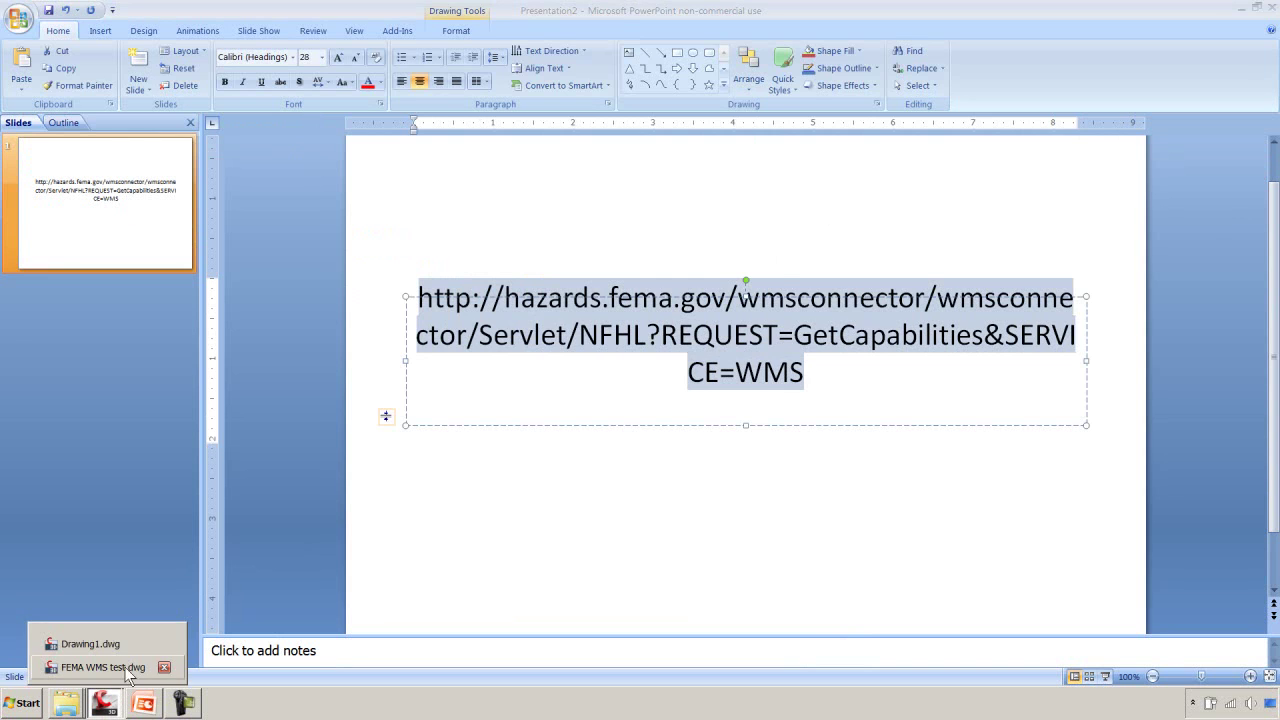
pyautogui.click(103, 667)
# Paste the FEMA WMS URL as the WMS_1 server, connect, and log in without credentials
pyautogui.click(322, 262)
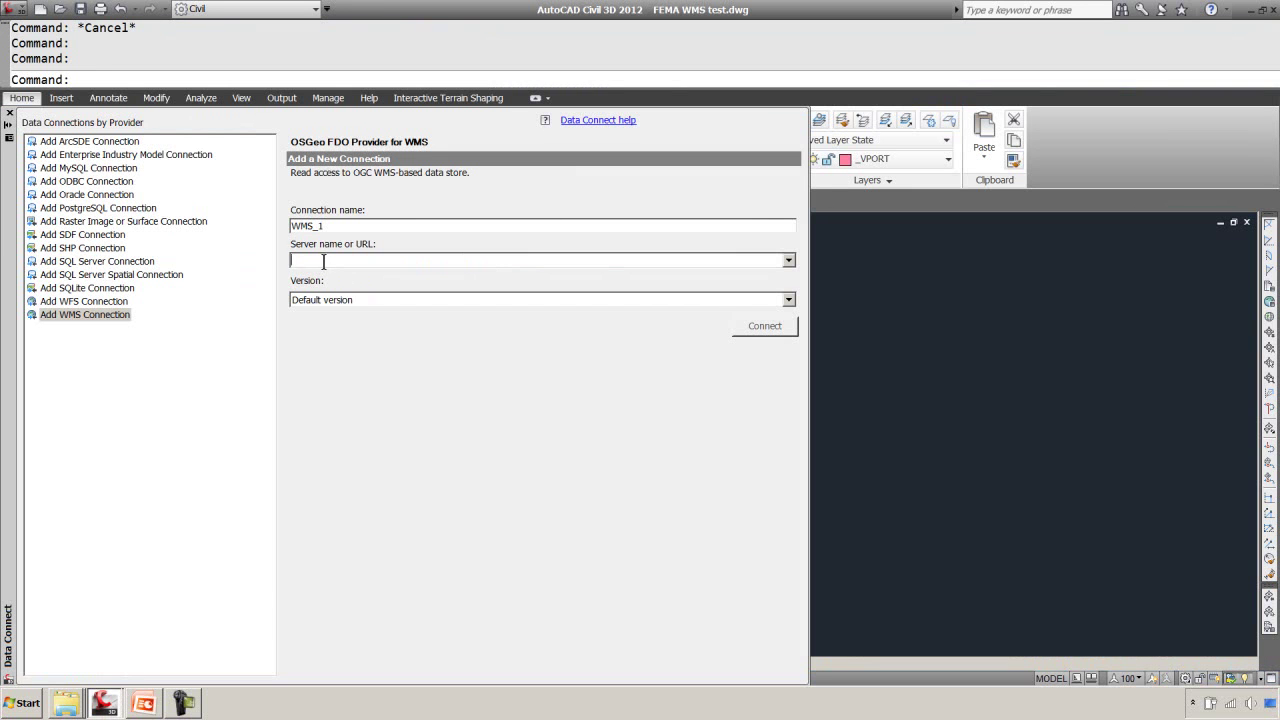
pyautogui.hotkey('ctrl', 'v')
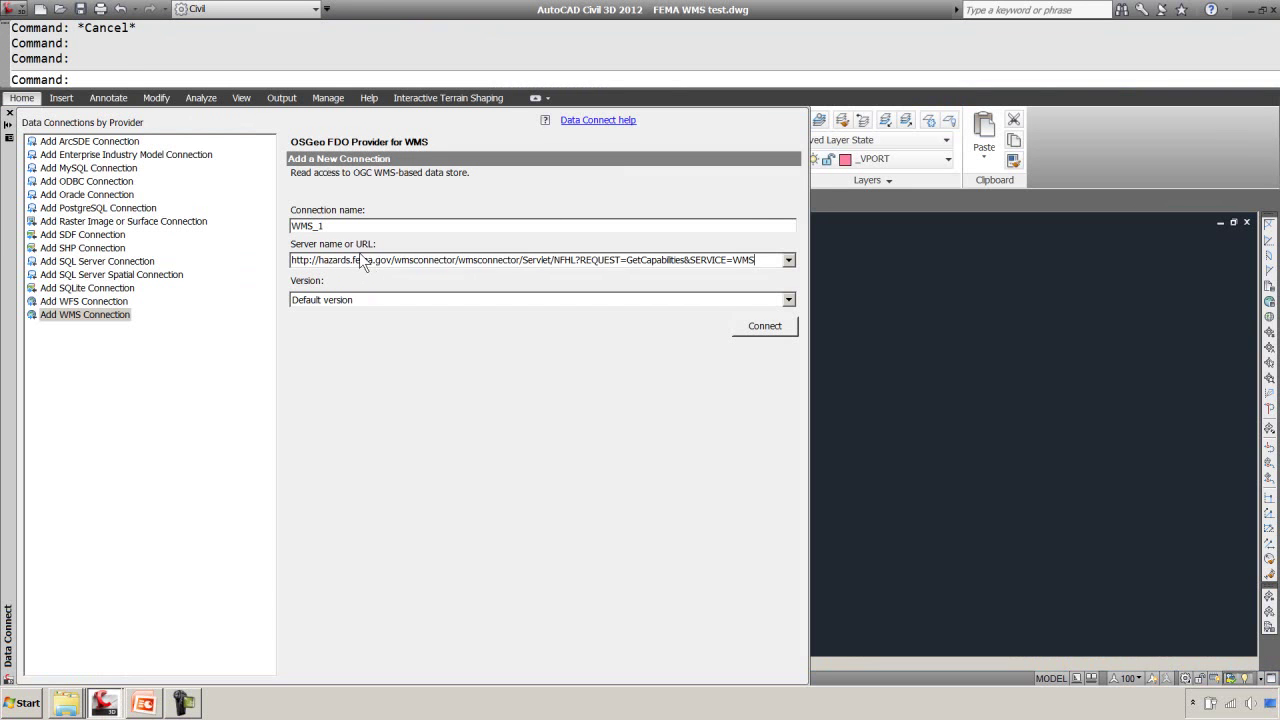
pyautogui.click(756, 330)
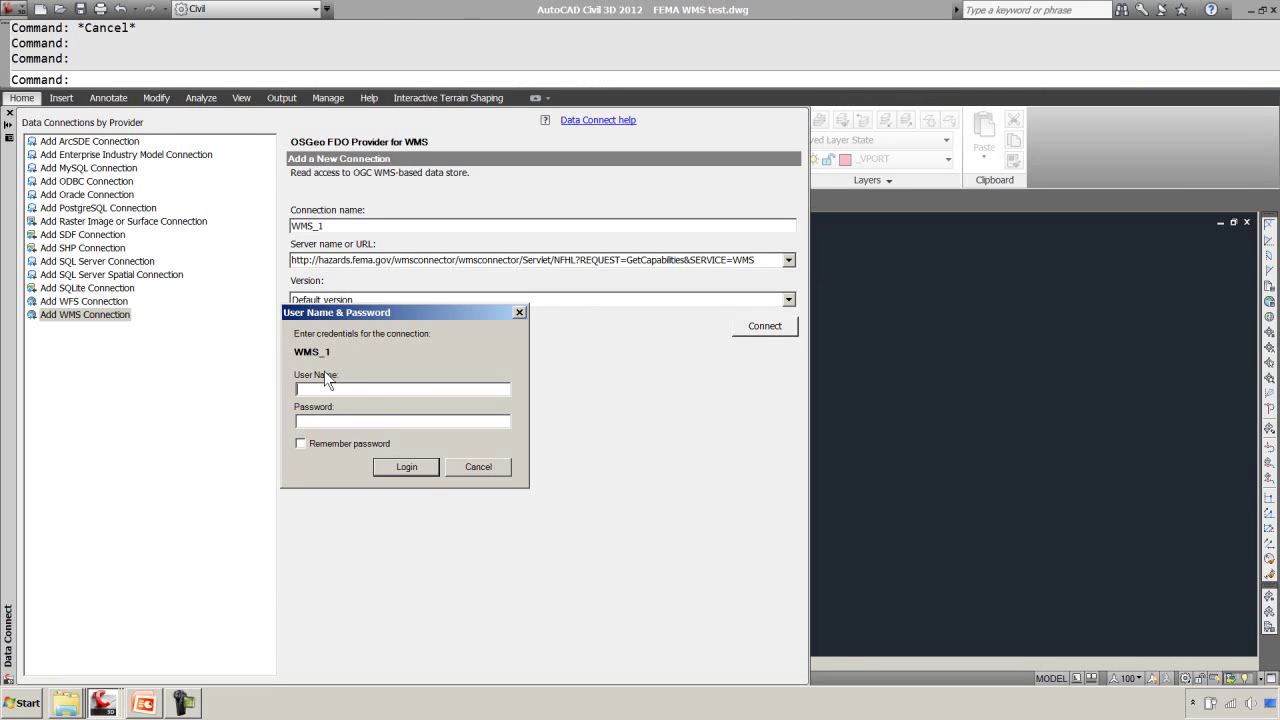
pyautogui.click(406, 467)
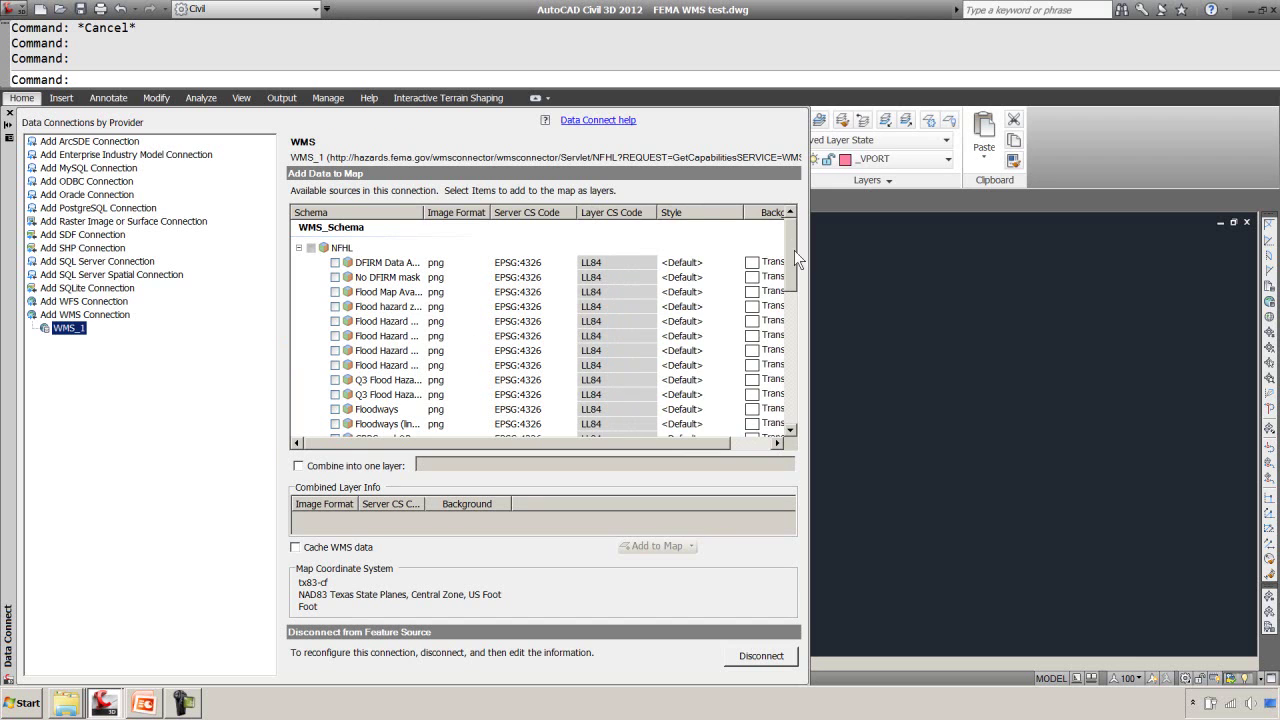
# Check the Flood Hazard Zones (General), Streams, Base Flood Elevation and Cross Sections layers
pyautogui.doubleClick(421, 212)
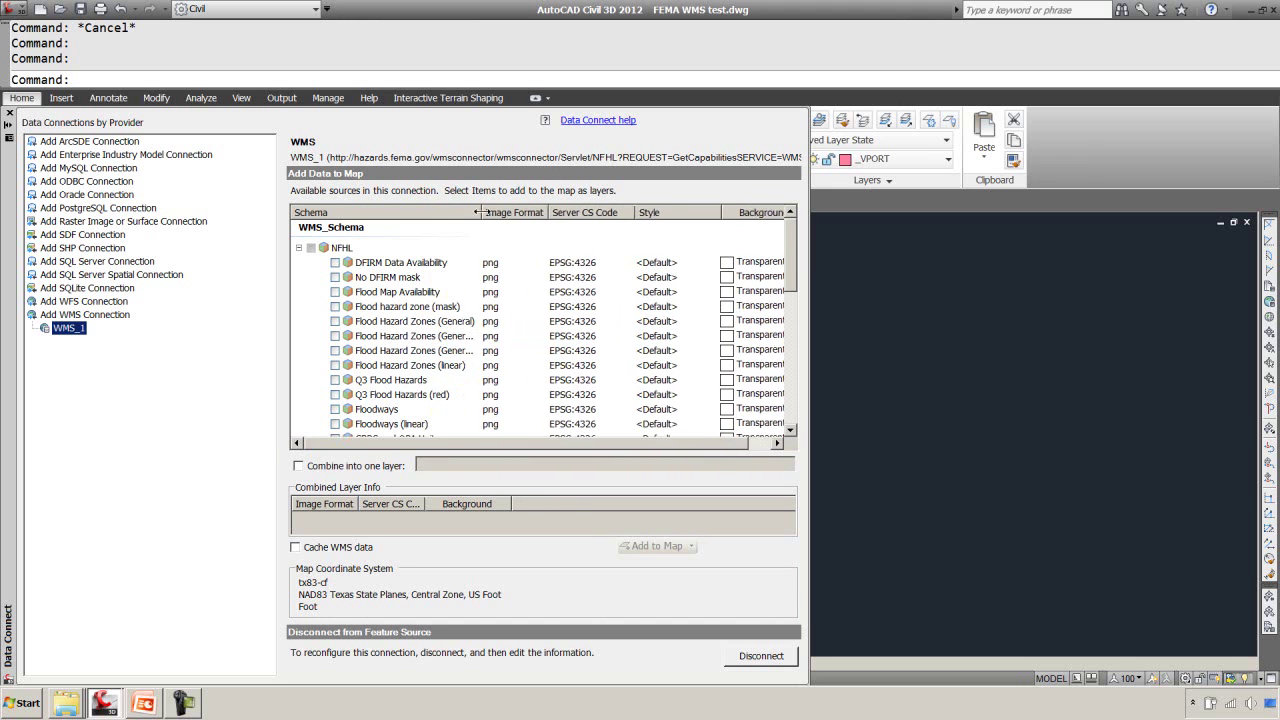
pyautogui.click(336, 321)
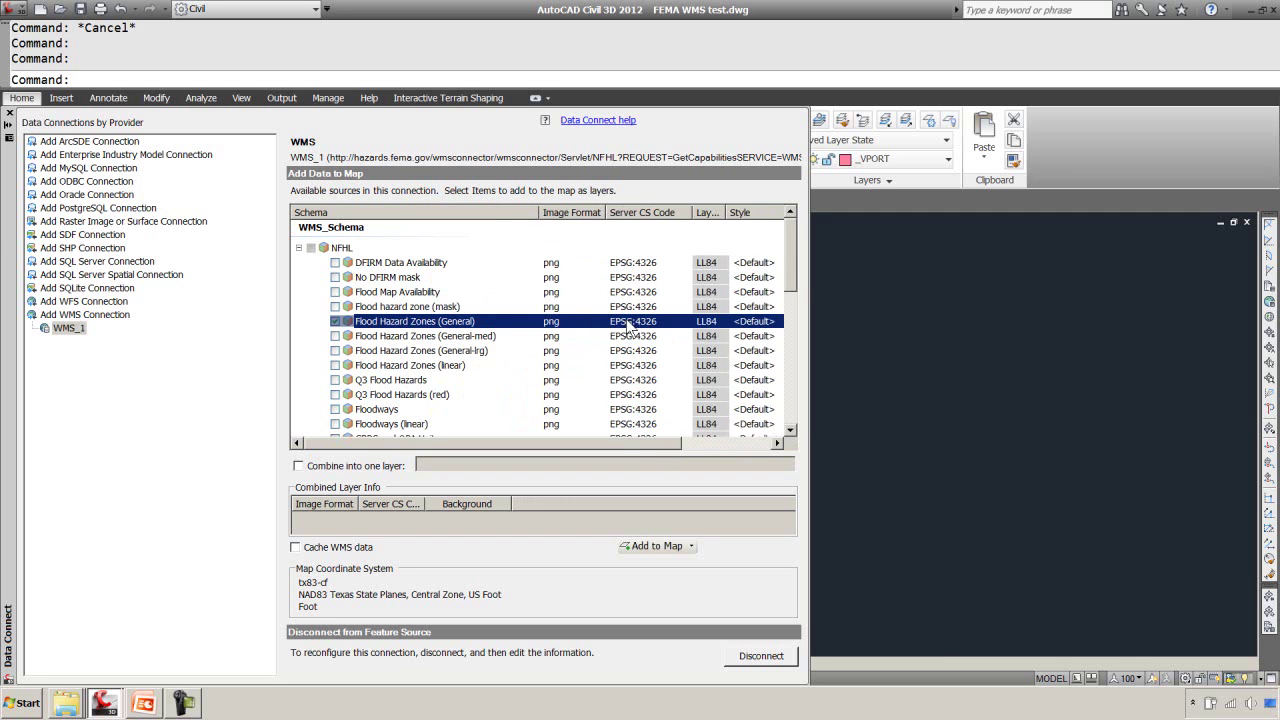
pyautogui.scroll(-1, 792, 283)
pyautogui.moveTo(792, 283); pyautogui.dragTo(789, 318)
pyautogui.click(336, 388)
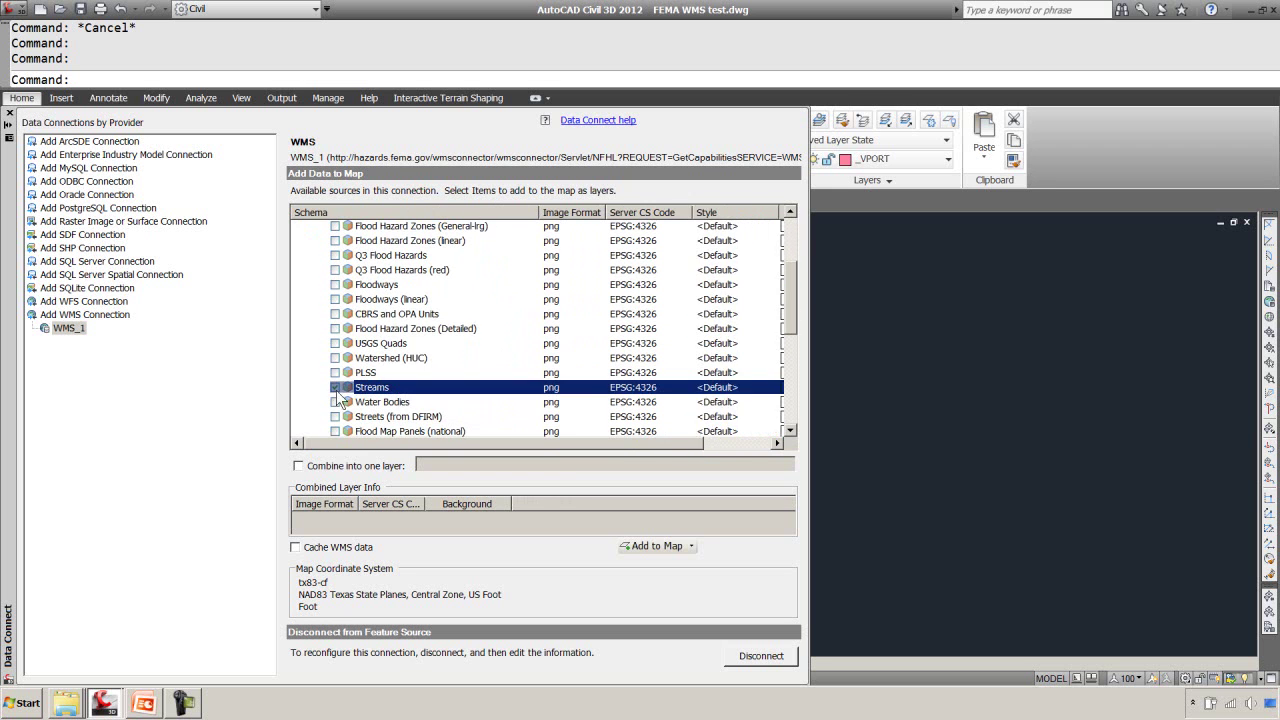
pyautogui.moveTo(787, 306); pyautogui.dragTo(786, 363)
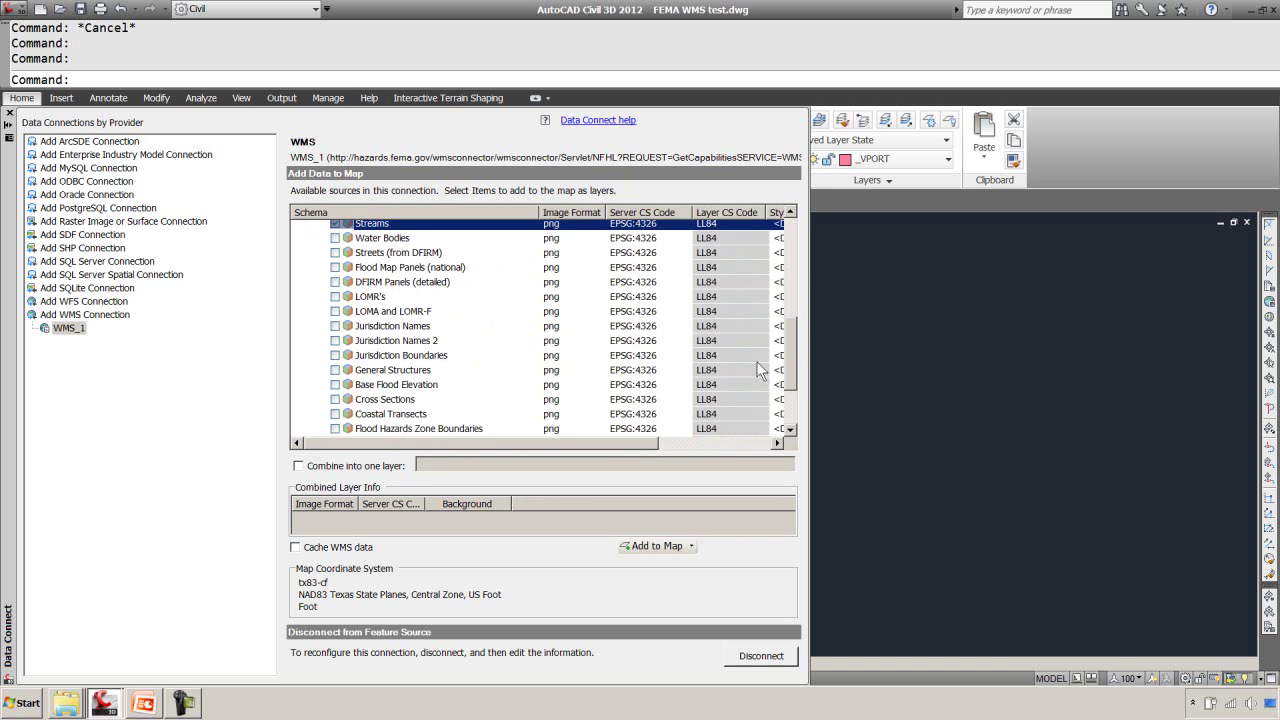
pyautogui.click(336, 387)
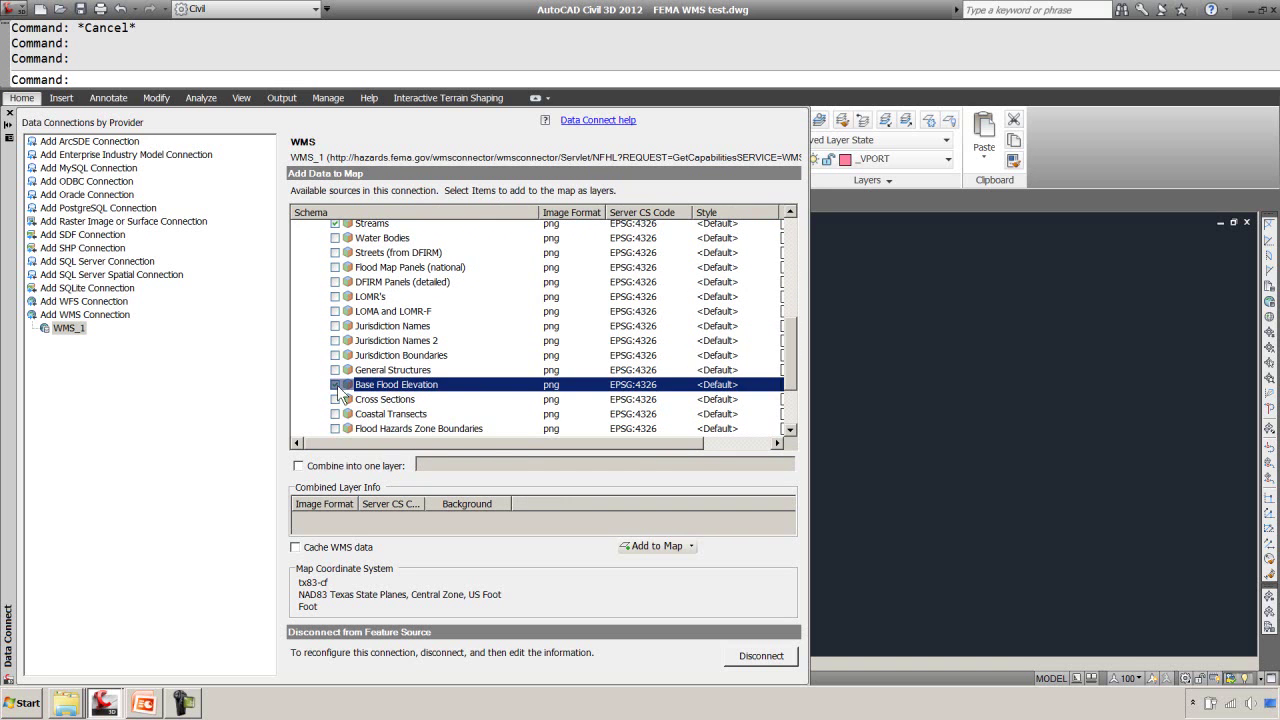
pyautogui.click(336, 400)
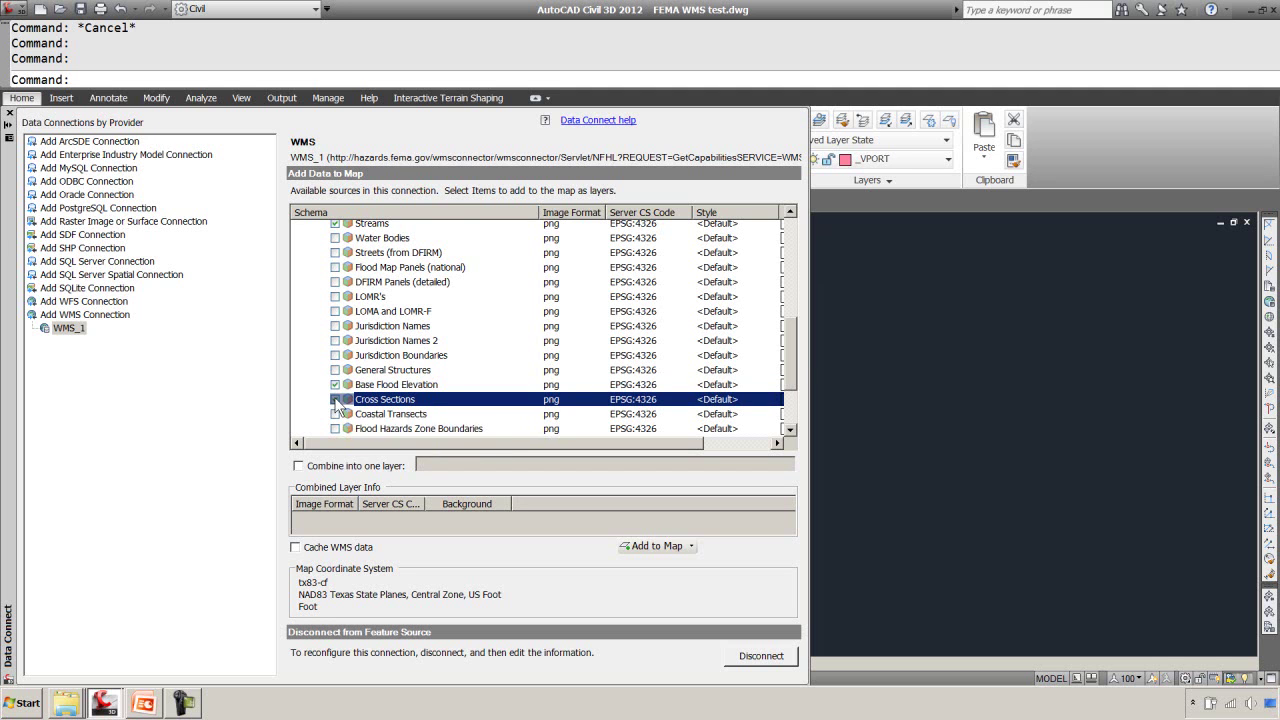
# Combine the checked layers into one layer named DFIRM and add it to the map
pyautogui.click(297, 466)
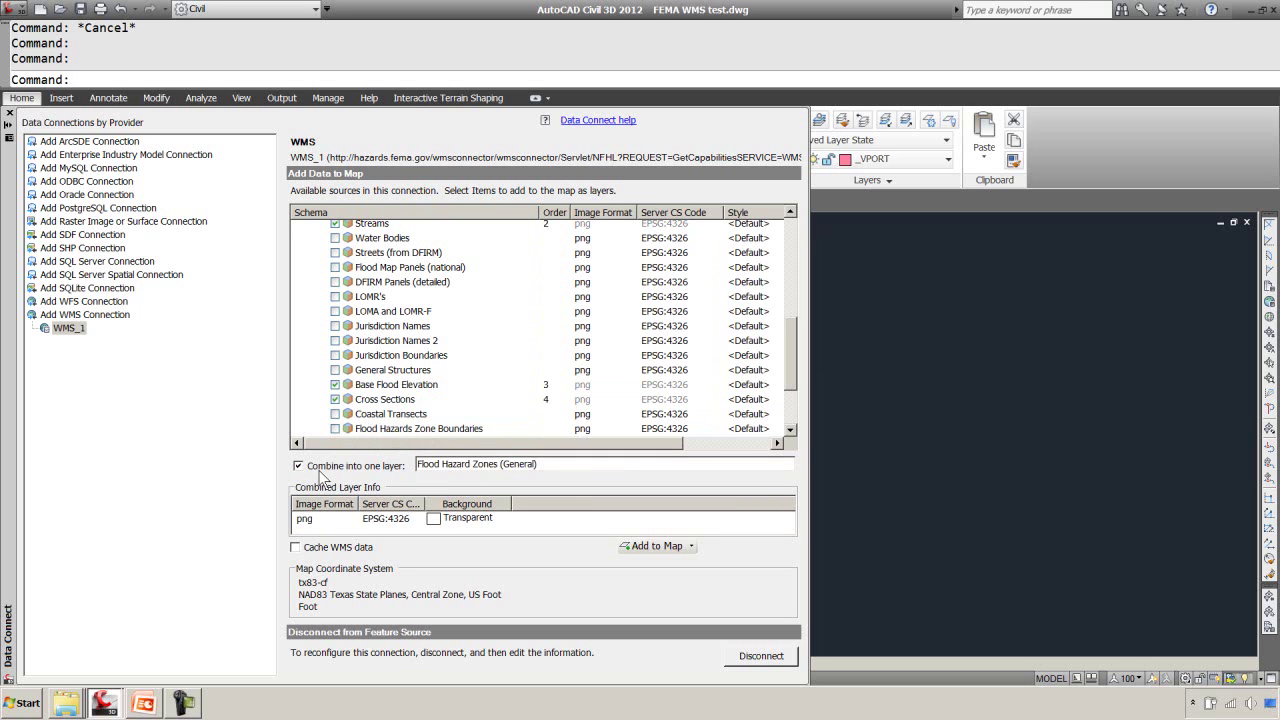
pyautogui.tripleClick(552, 465)
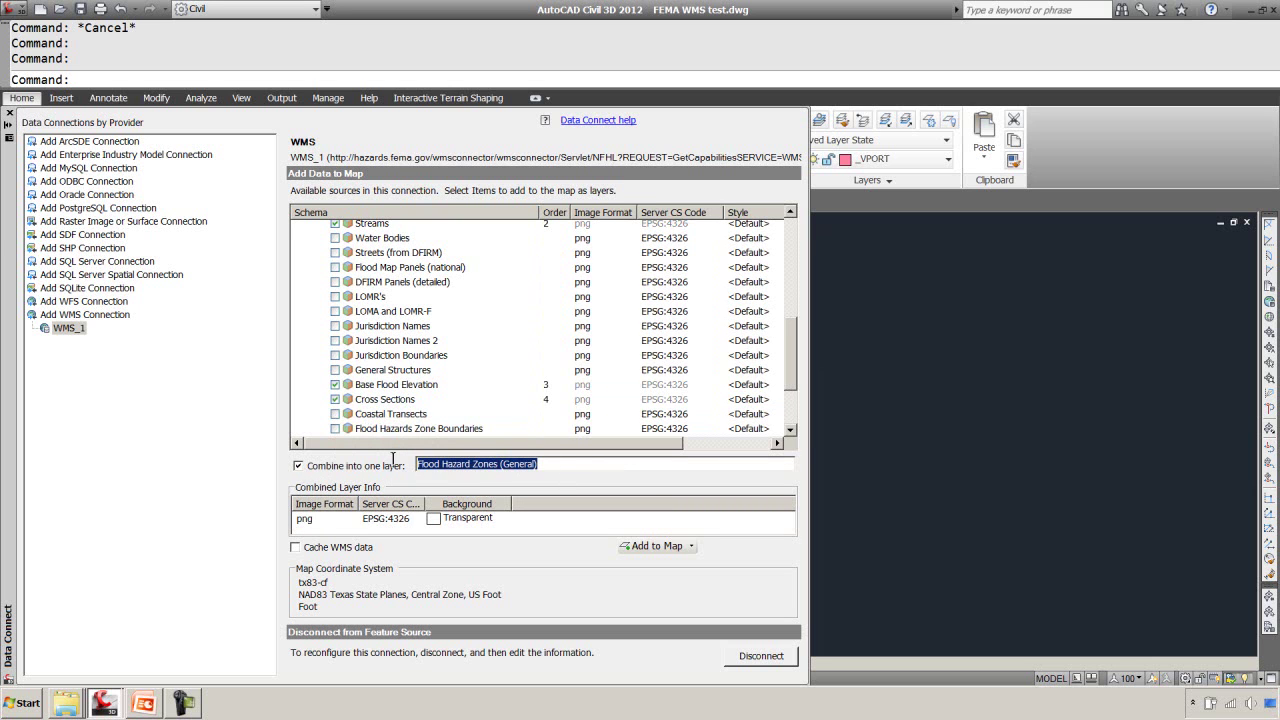
pyautogui.write('DFIRM')
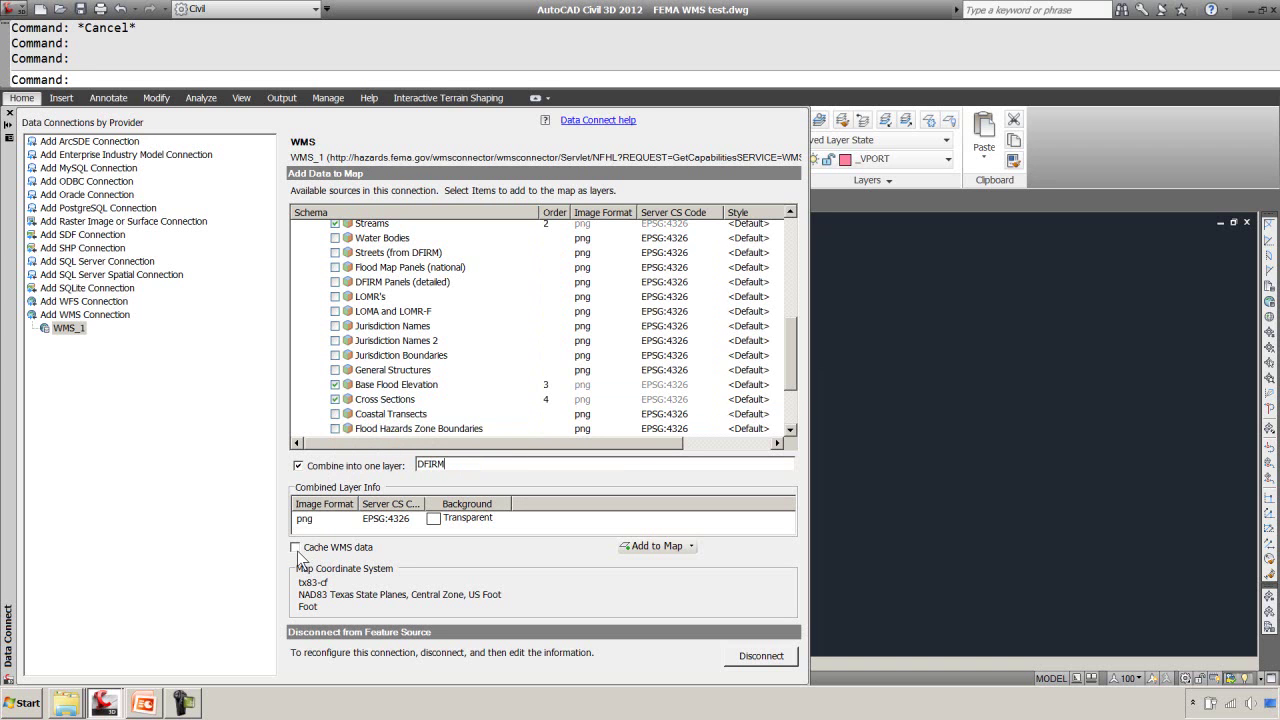
pyautogui.click(658, 546)
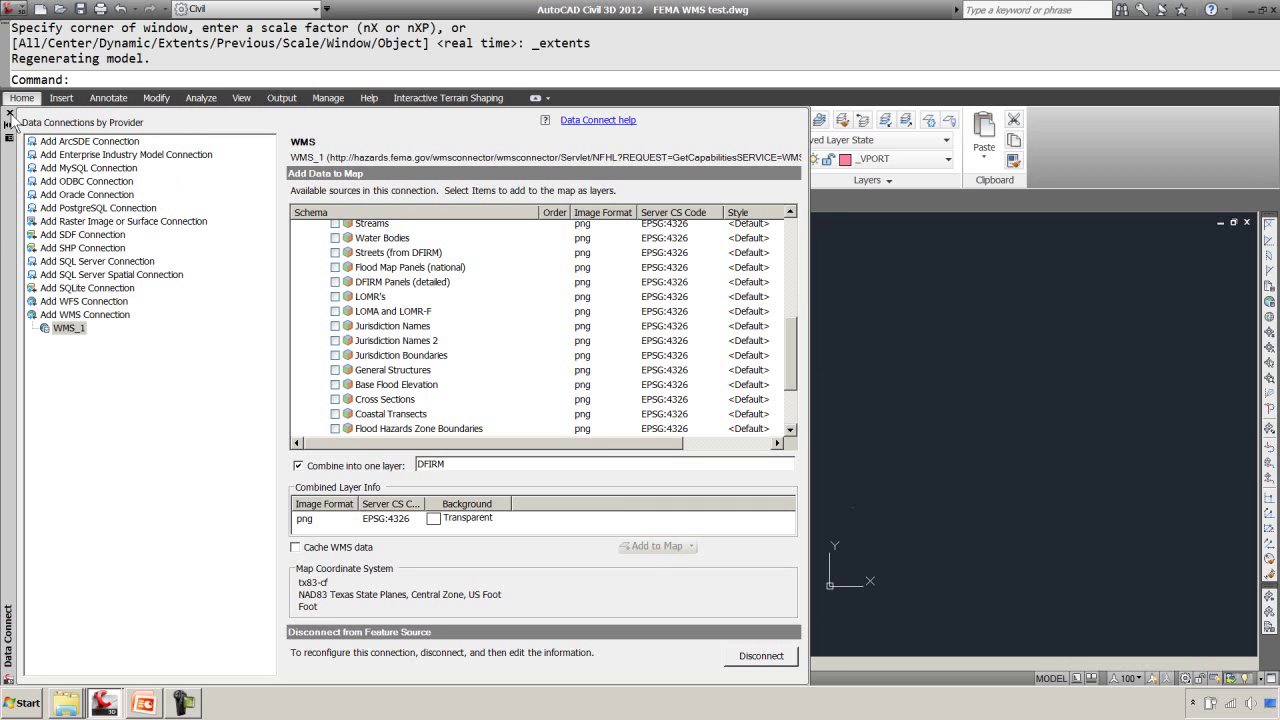
# Close the Data Connect palette and window-zoom repeatedly until the pink alignment fills the view
pyautogui.click(10, 114)
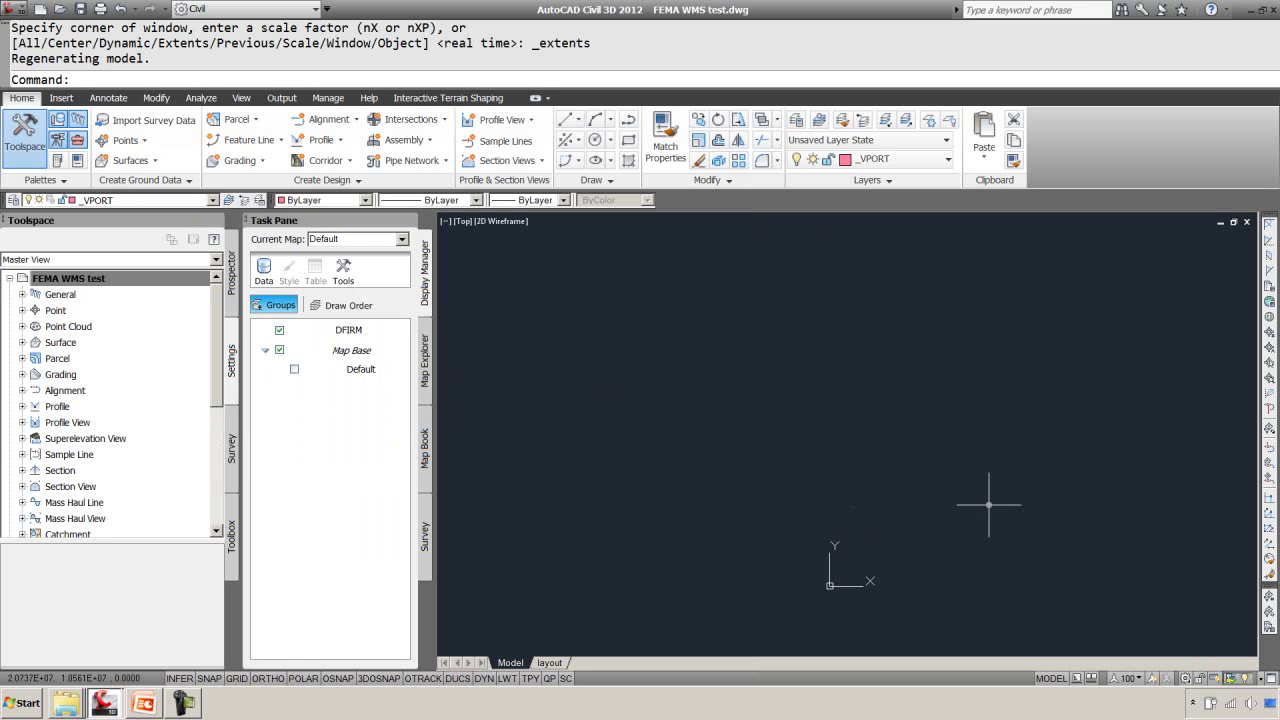
pyautogui.write('z')
pyautogui.press('Return')
pyautogui.click(847, 500)
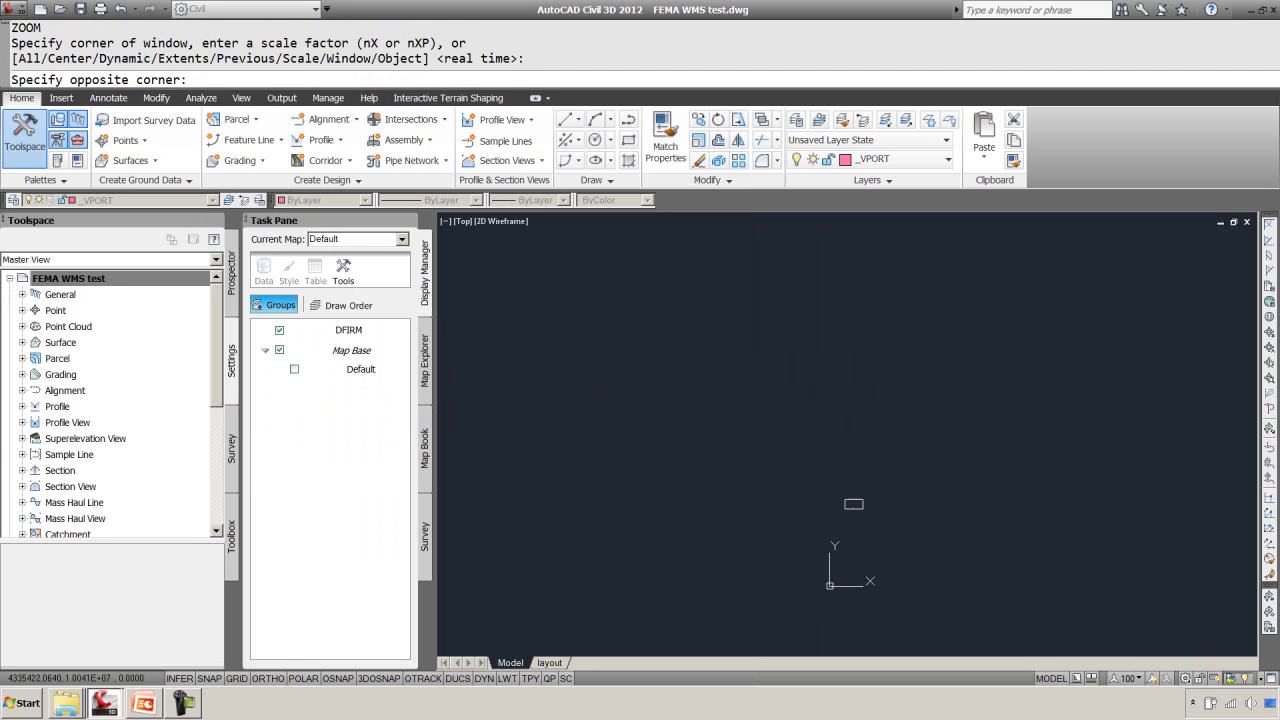
pyautogui.click(862, 511)
pyautogui.write('z')
pyautogui.press('Return')
pyautogui.click(734, 449)
pyautogui.click(880, 360)
pyautogui.write('z')
pyautogui.press('Return')
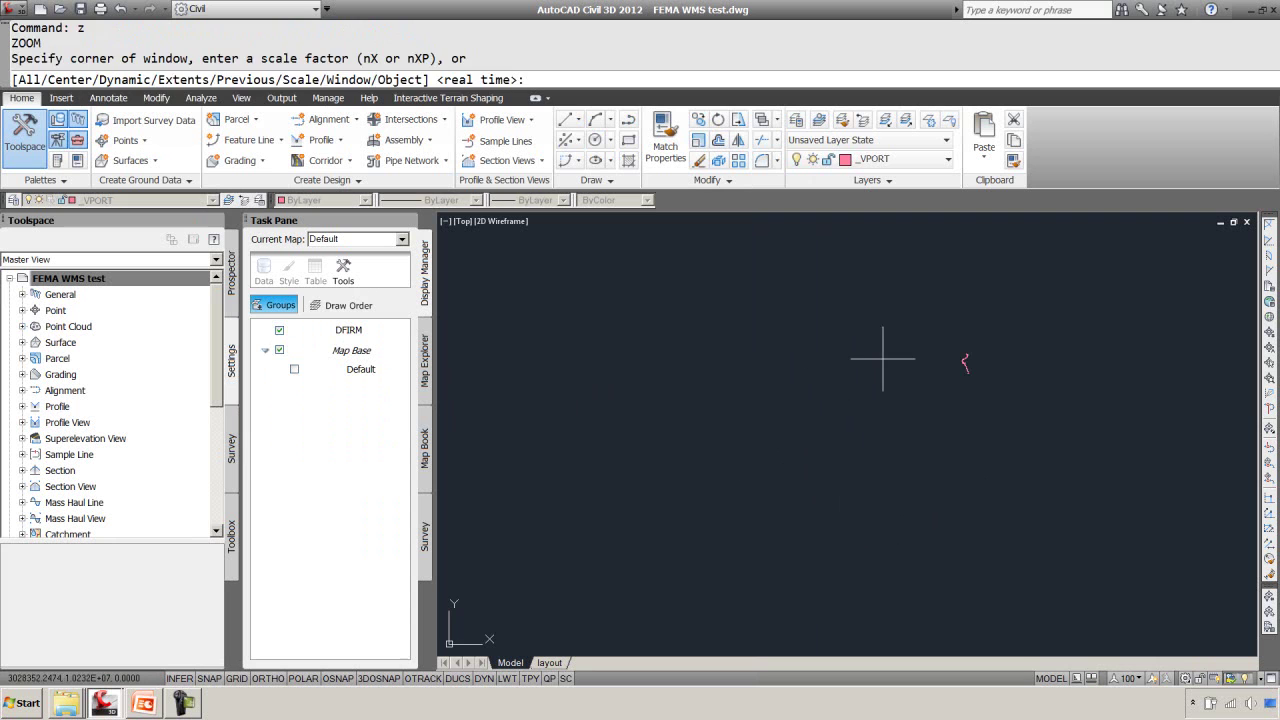
pyautogui.click(911, 324)
pyautogui.click(1023, 434)
pyautogui.write('z')
pyautogui.press('Return')
pyautogui.click(786, 294)
pyautogui.click(791, 375)
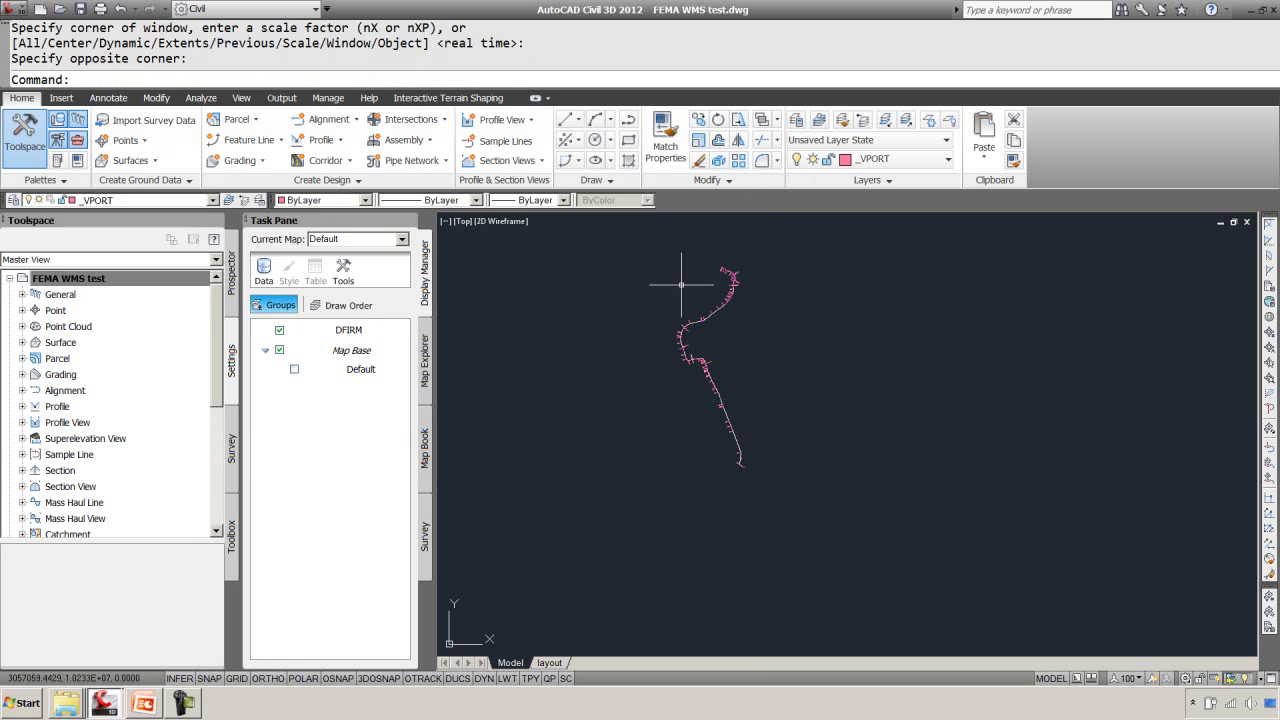
pyautogui.write('z')
pyautogui.press('Return')
pyautogui.click(632, 242)
pyautogui.click(870, 598)
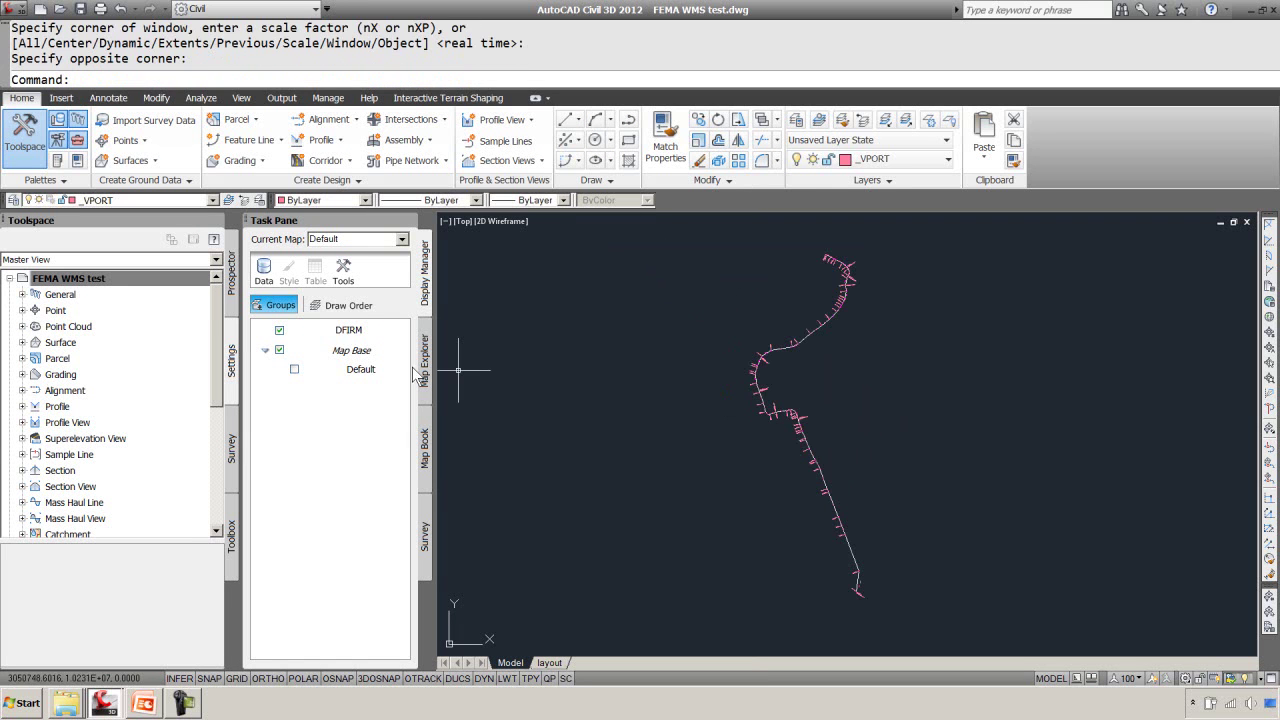
# Resample the DFIRM raster so red flood zones and creeks like Lackey Creek appear
pyautogui.click(326, 332)
pyautogui.rightClick(322, 331)
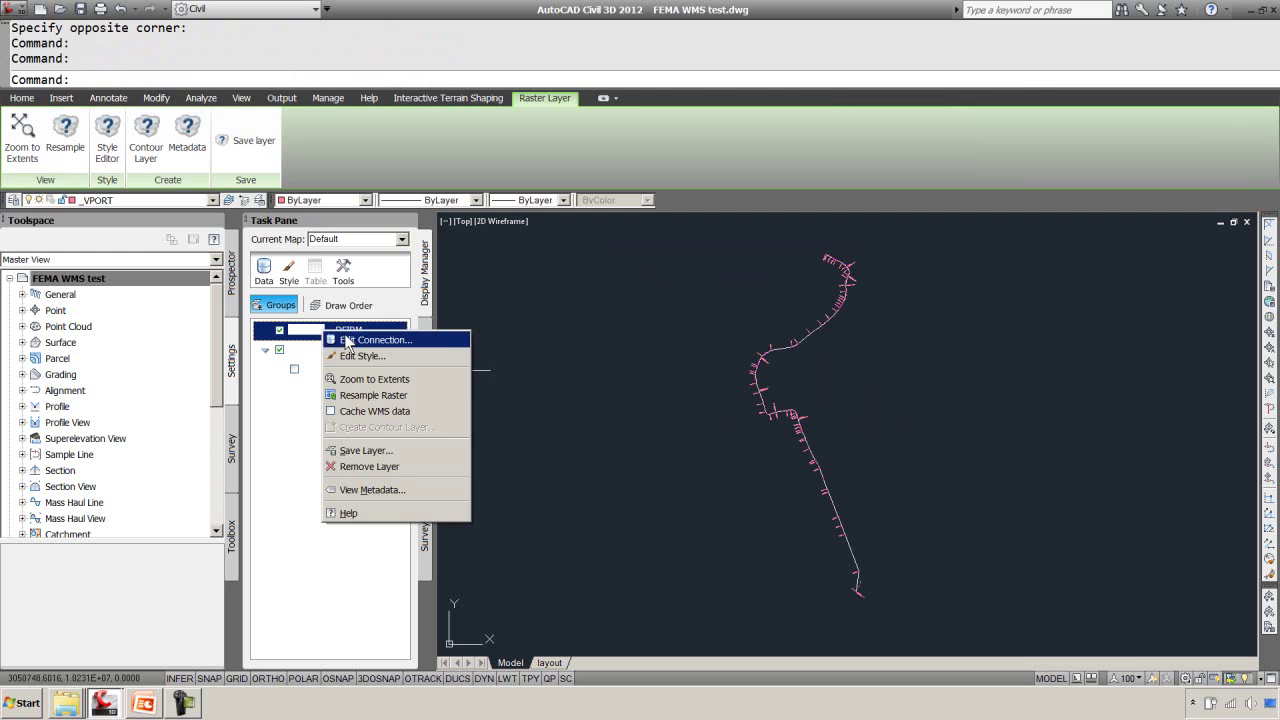
pyautogui.click(419, 392)
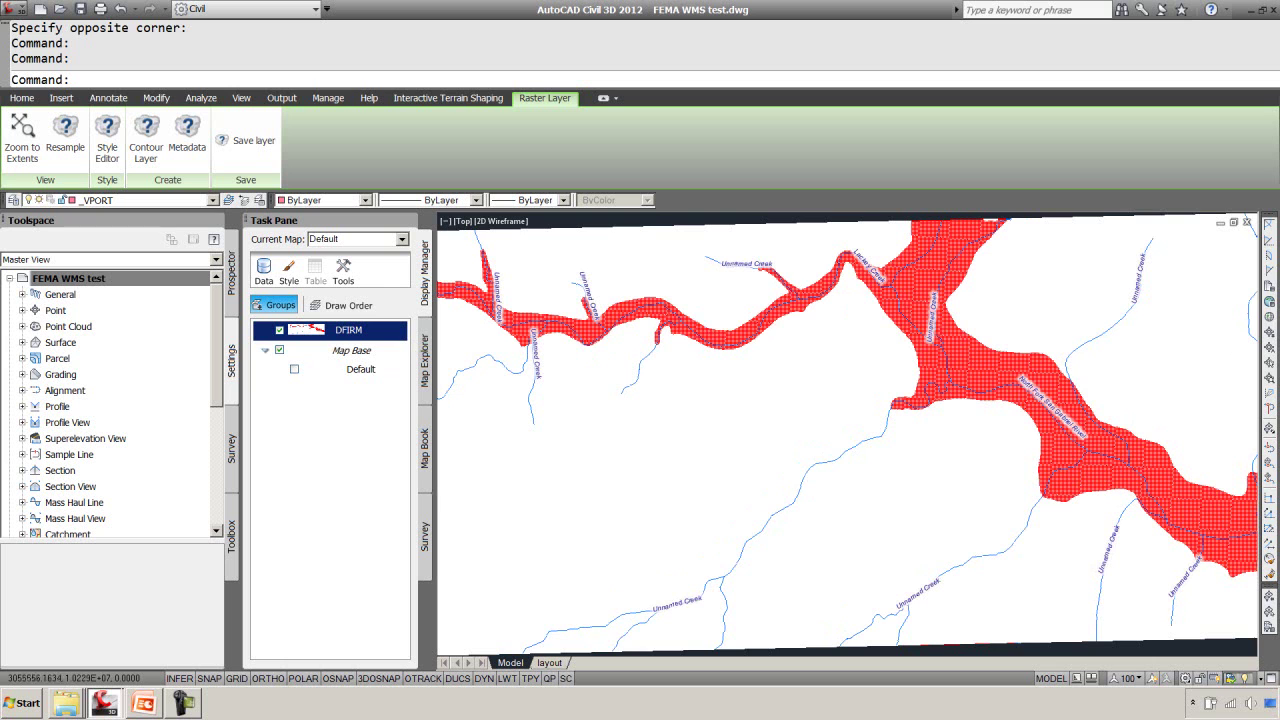
# Make white the transparent colour in the DFIRM raster style so the alignment shows through
pyautogui.rightClick(348, 334)
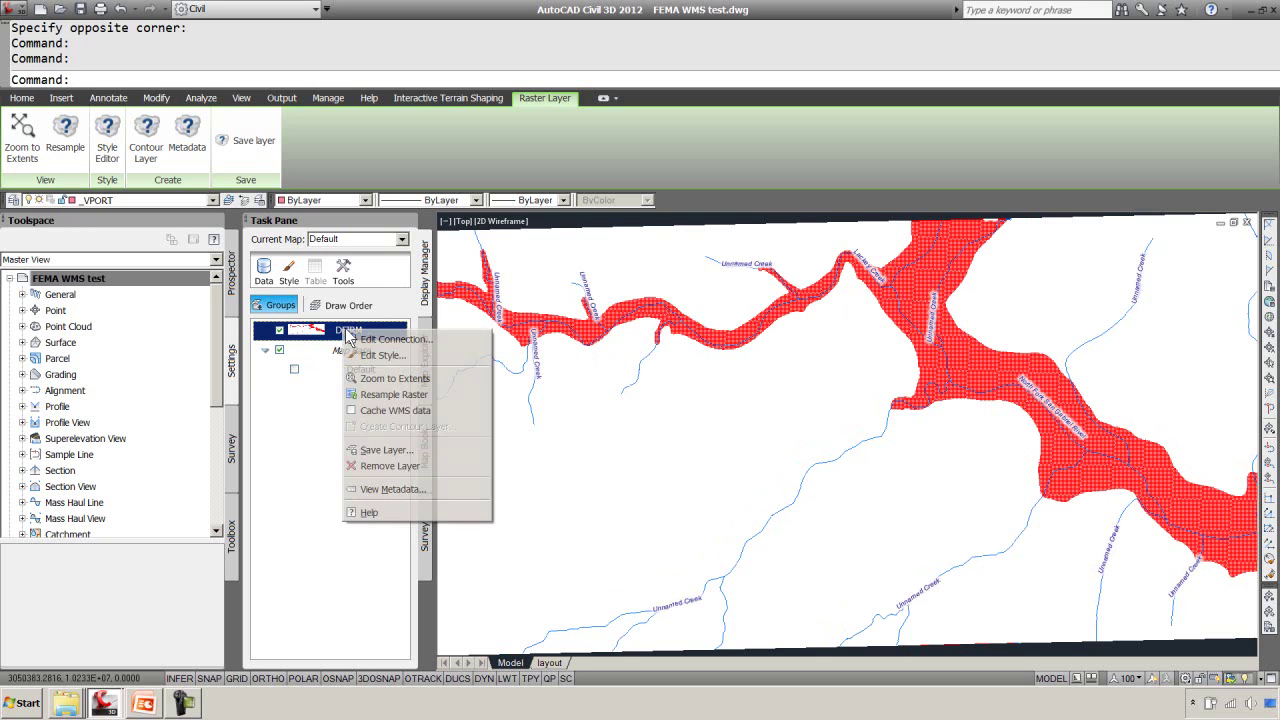
pyautogui.click(368, 355)
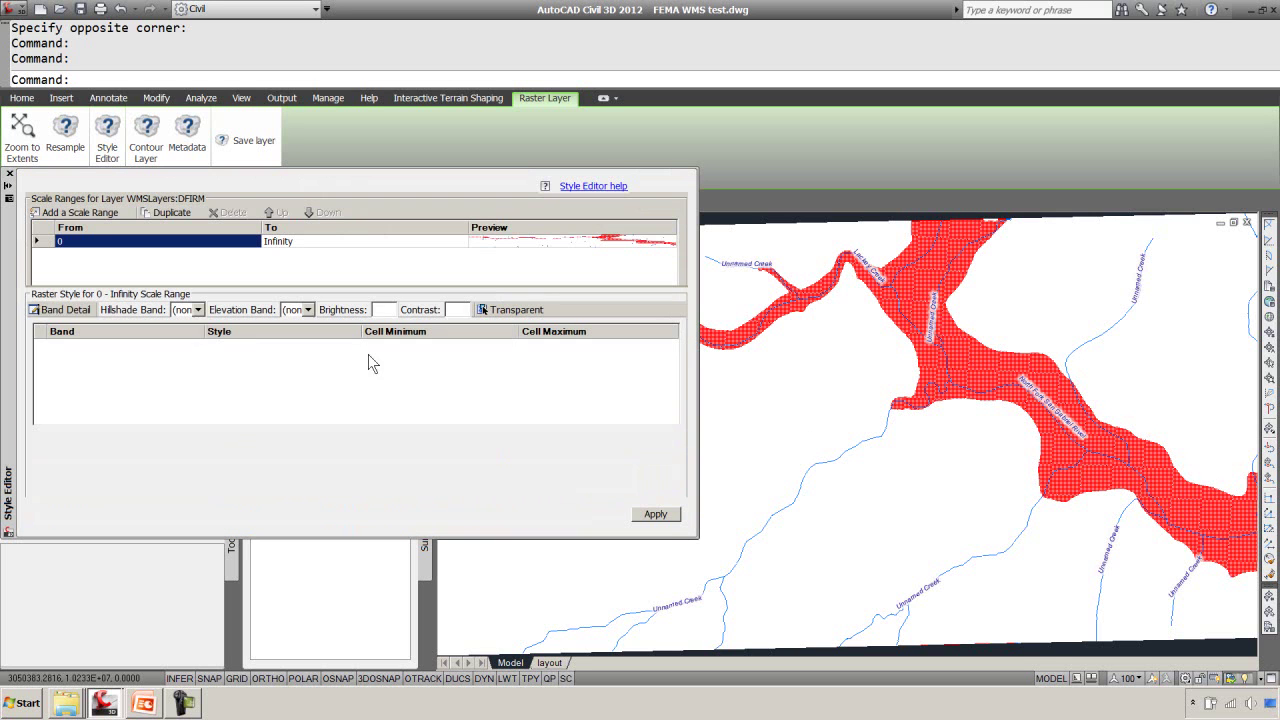
pyautogui.click(518, 311)
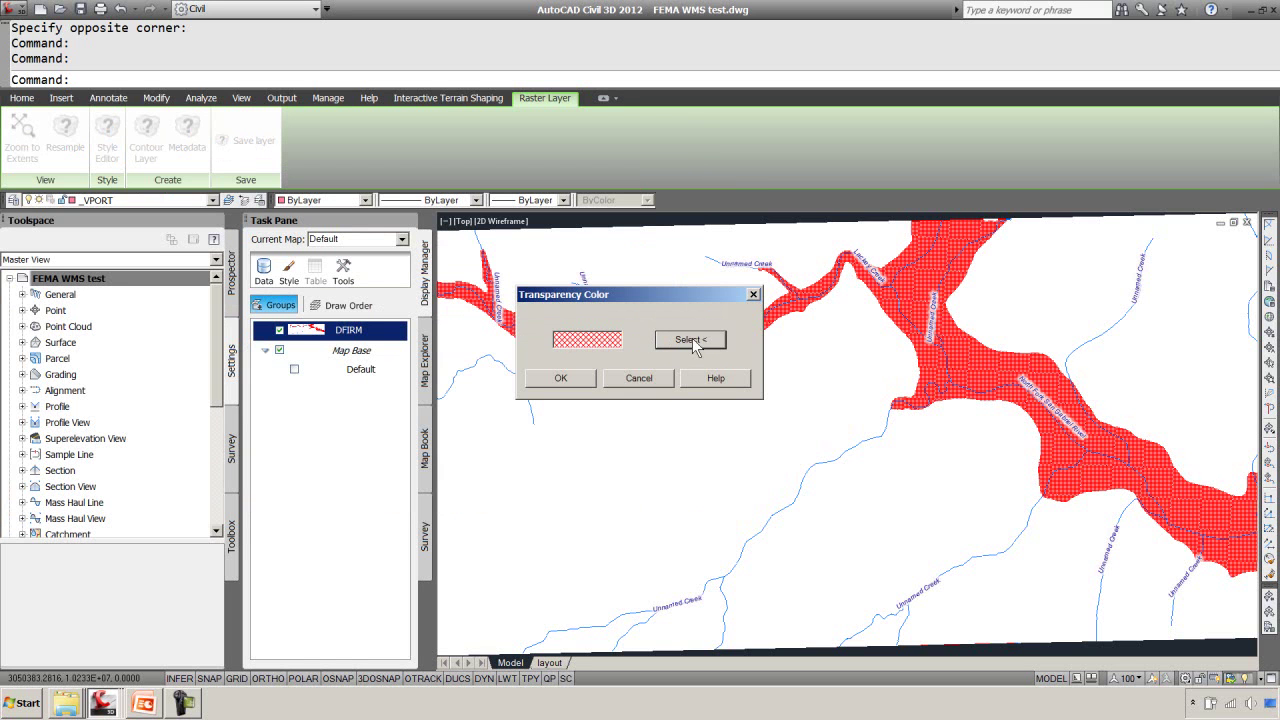
pyautogui.click(690, 340)
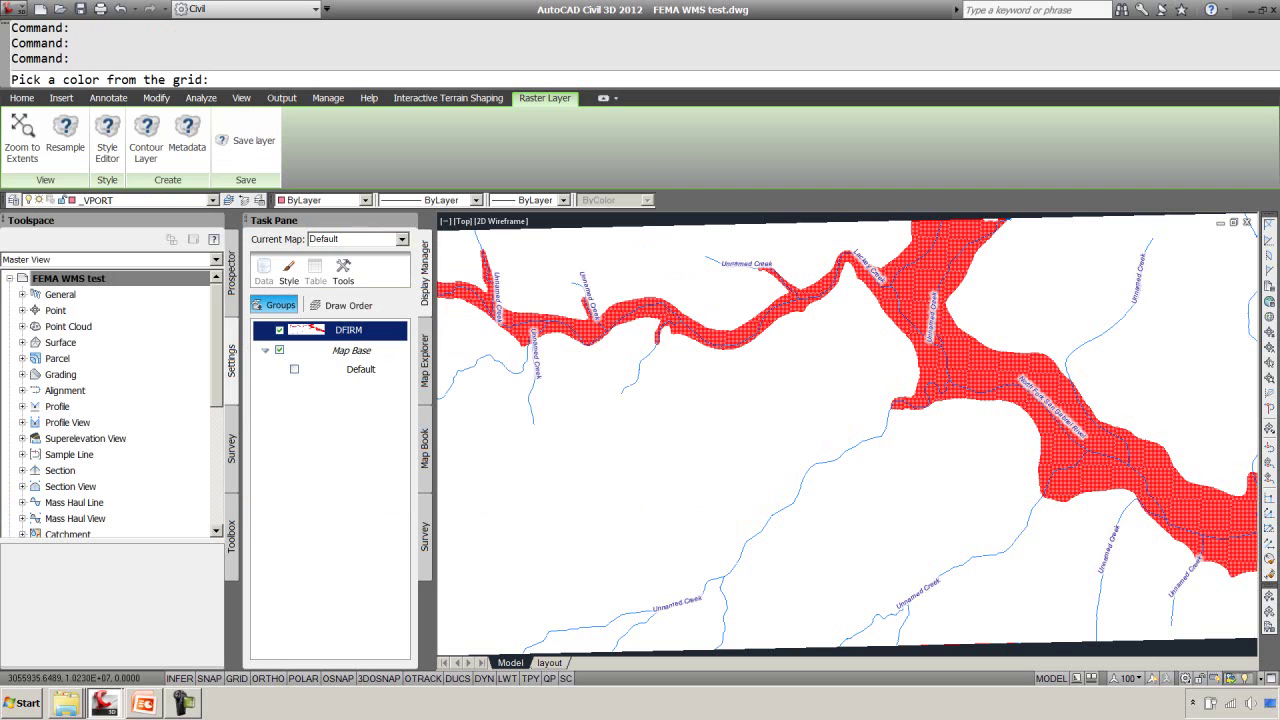
pyautogui.click(708, 432)
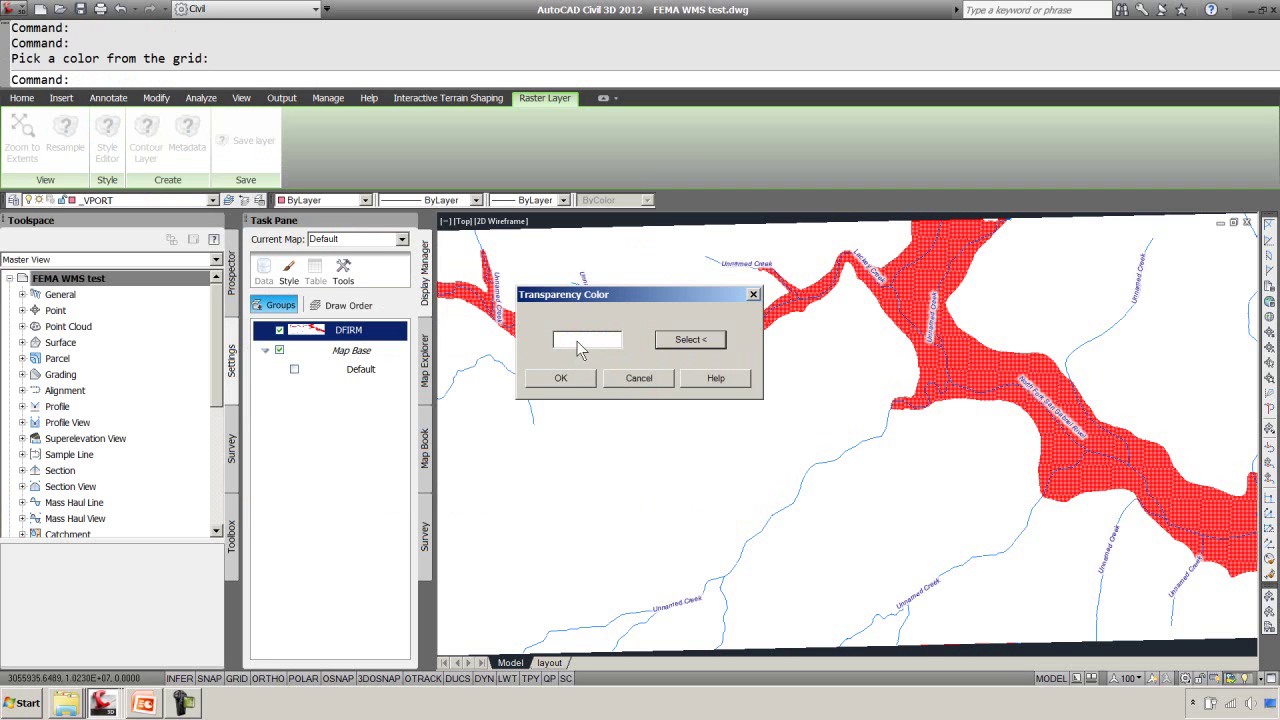
pyautogui.click(561, 378)
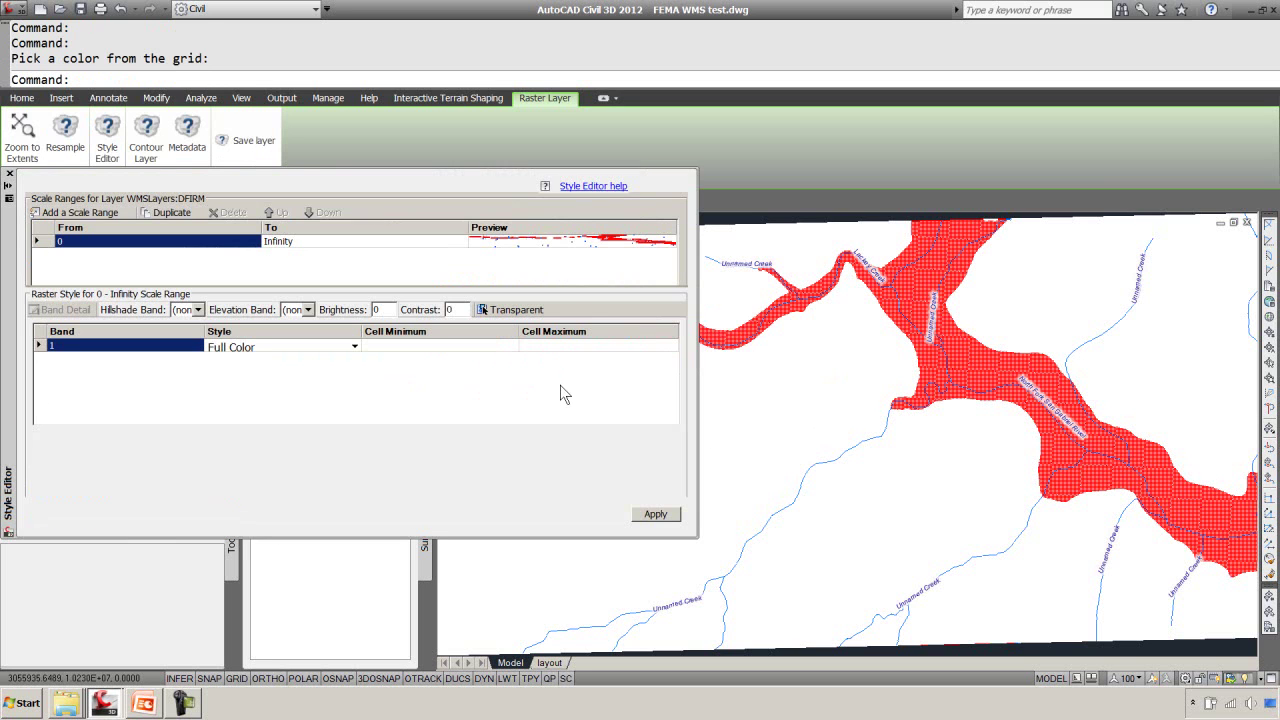
pyautogui.click(655, 513)
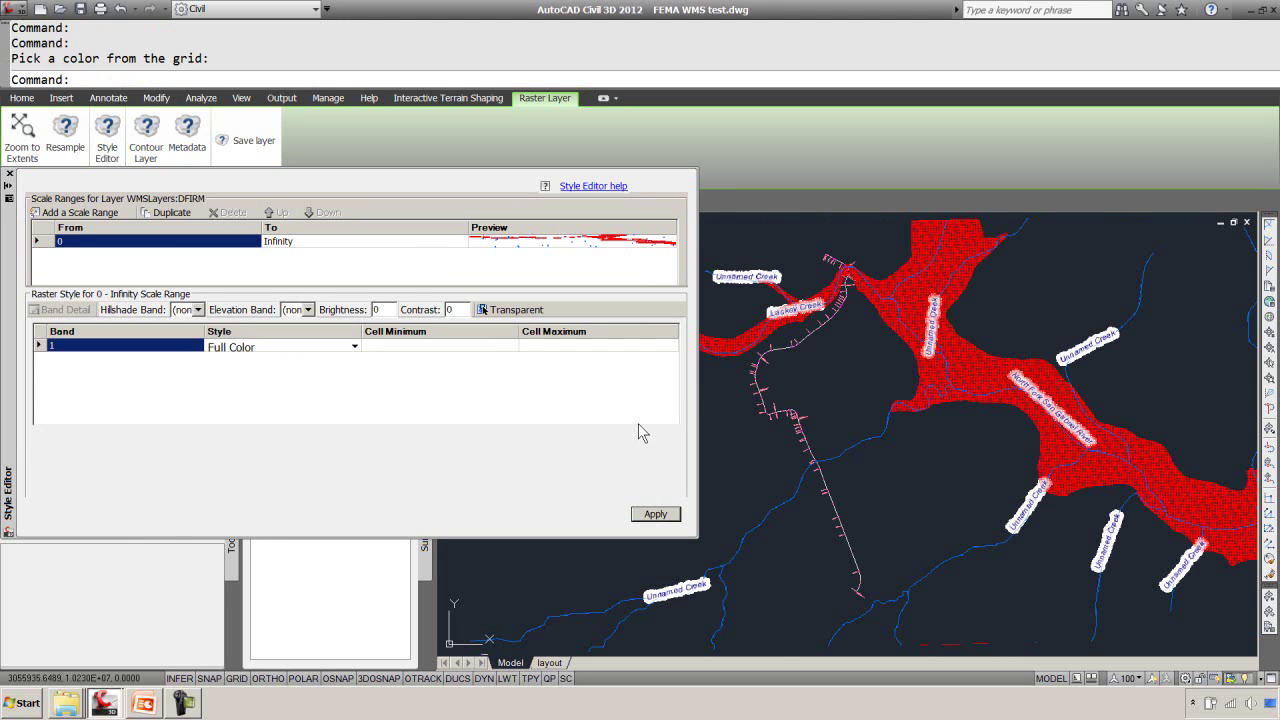
pyautogui.click(10, 175)
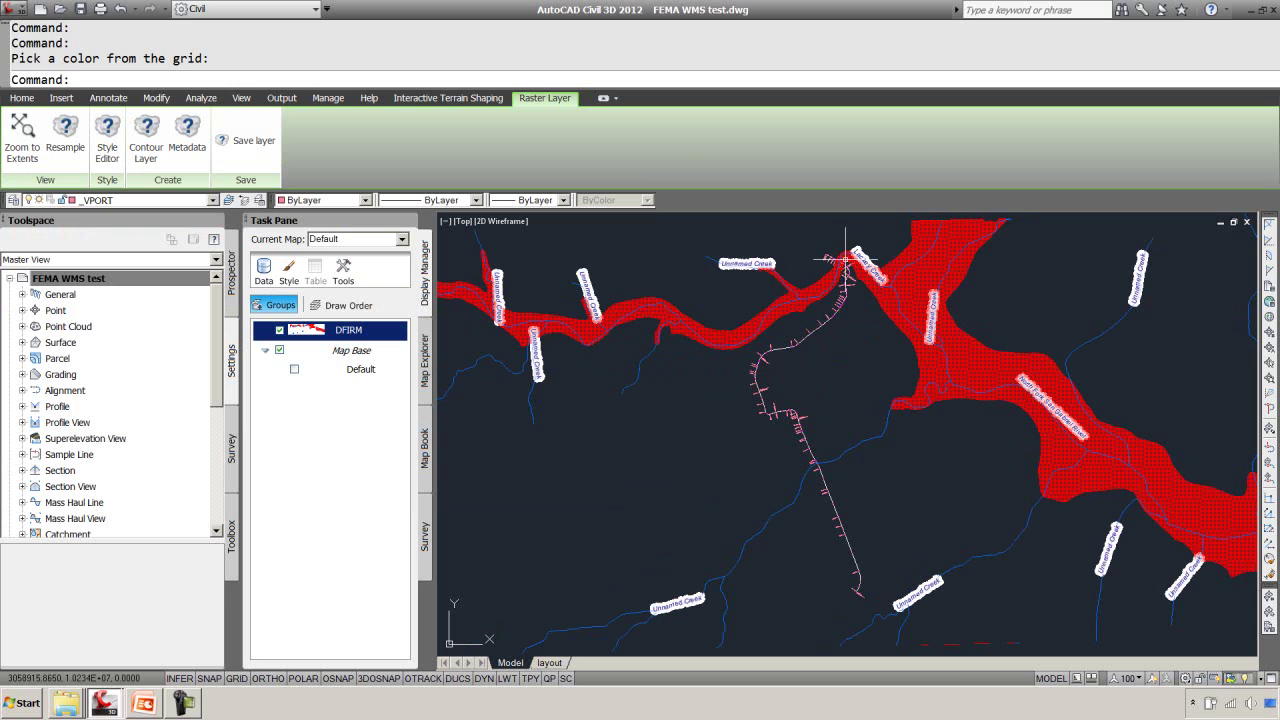
# Zoom onto the alignment's creek bend and resample DFIRM for a sharp flood zone
pyautogui.write('z')
pyautogui.press('Return')
pyautogui.click(816, 246)
pyautogui.click(866, 282)
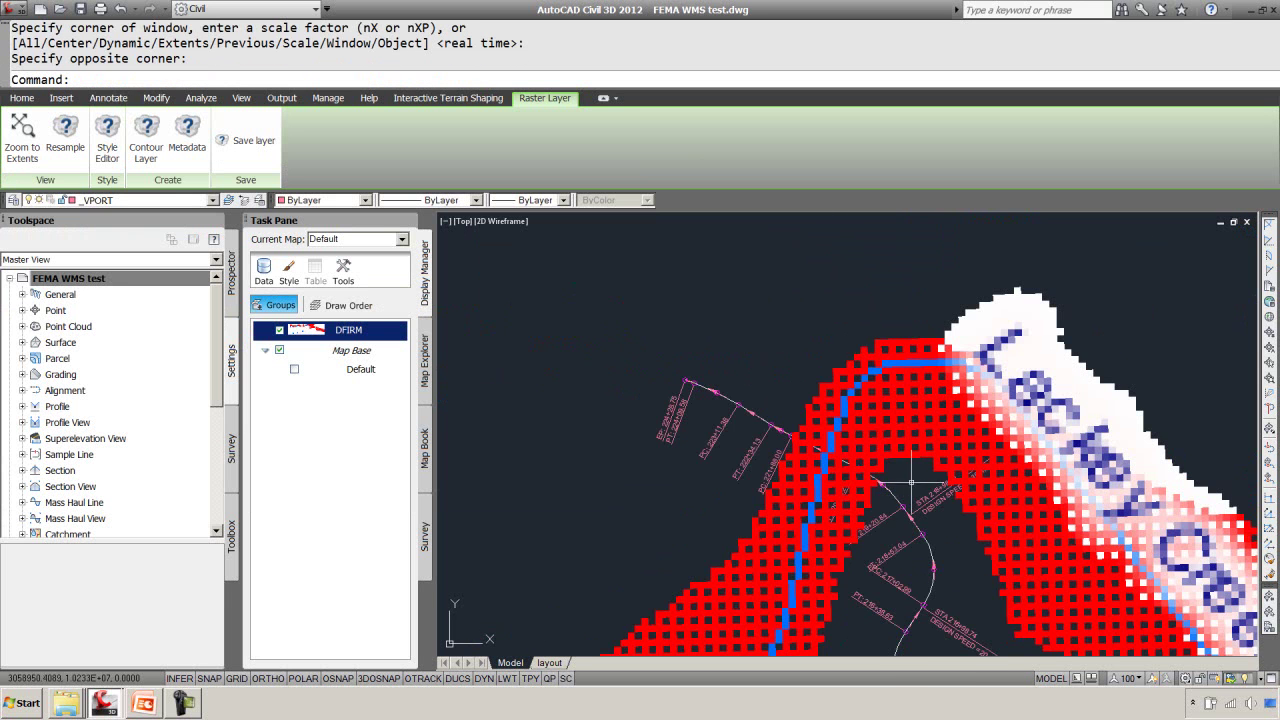
pyautogui.moveTo(911, 482); pyautogui.dragTo(895, 427, button='middle')
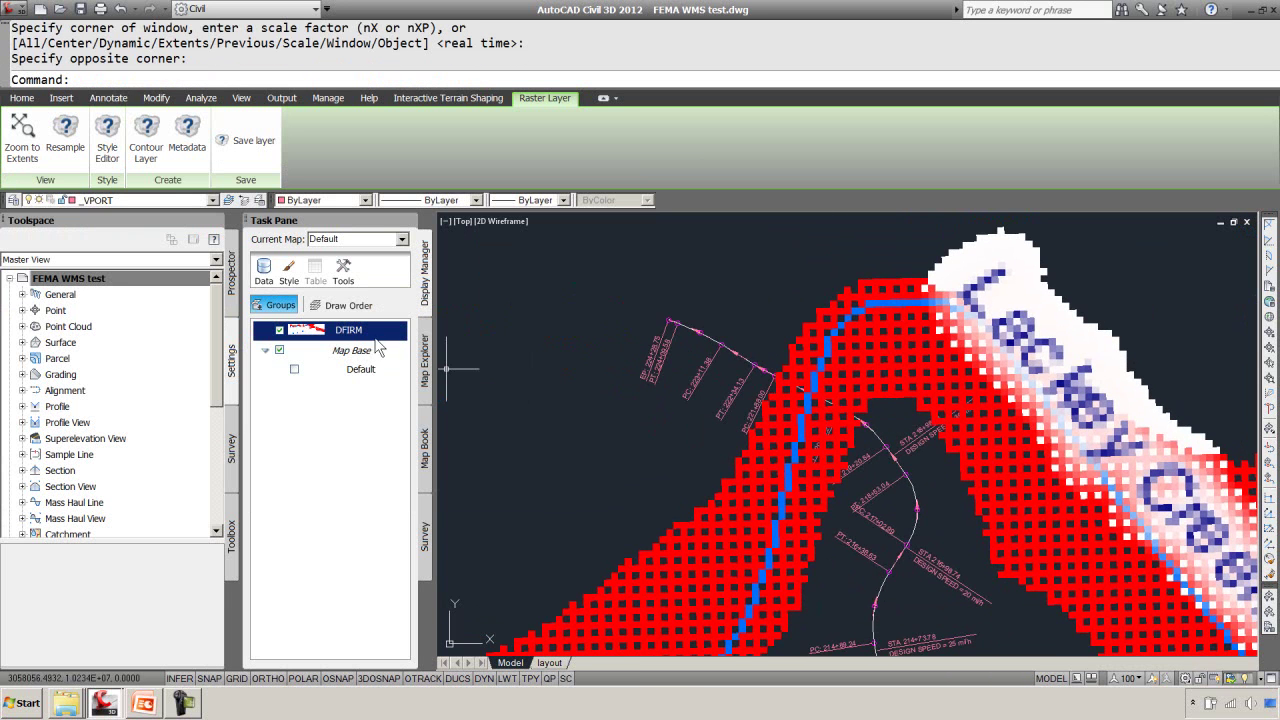
pyautogui.rightClick(363, 336)
pyautogui.click(396, 398)
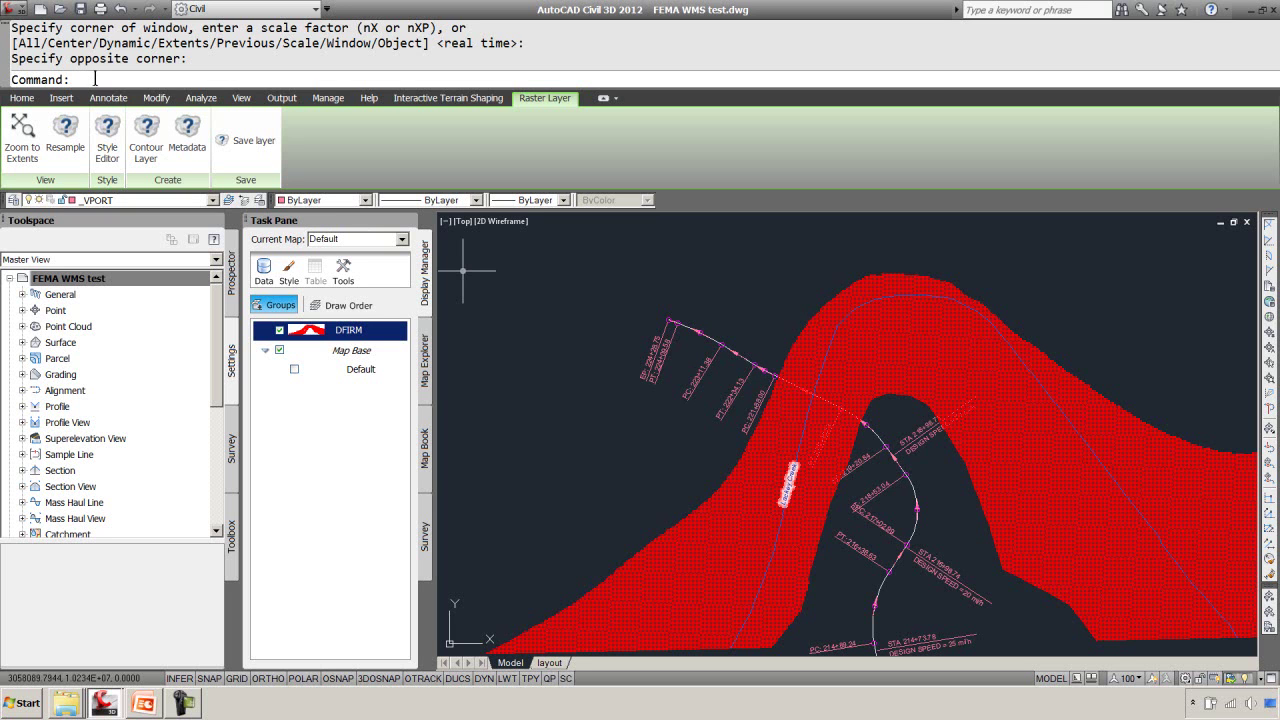
# Enter MAPexp and highlight MAPEXPORTCURRENTMAPTODWG in the autocomplete list
pyautogui.write('MAPe')
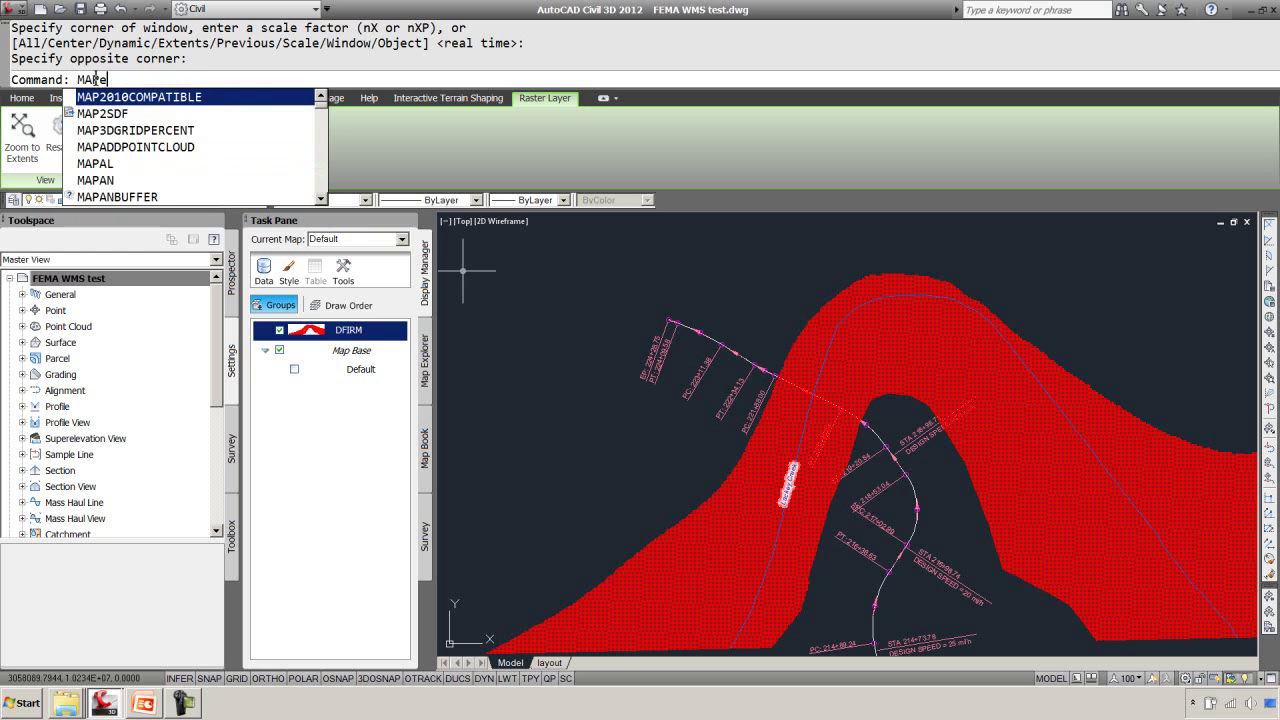
pyautogui.write('xp')
pyautogui.press('Down')
pyautogui.press('Down')
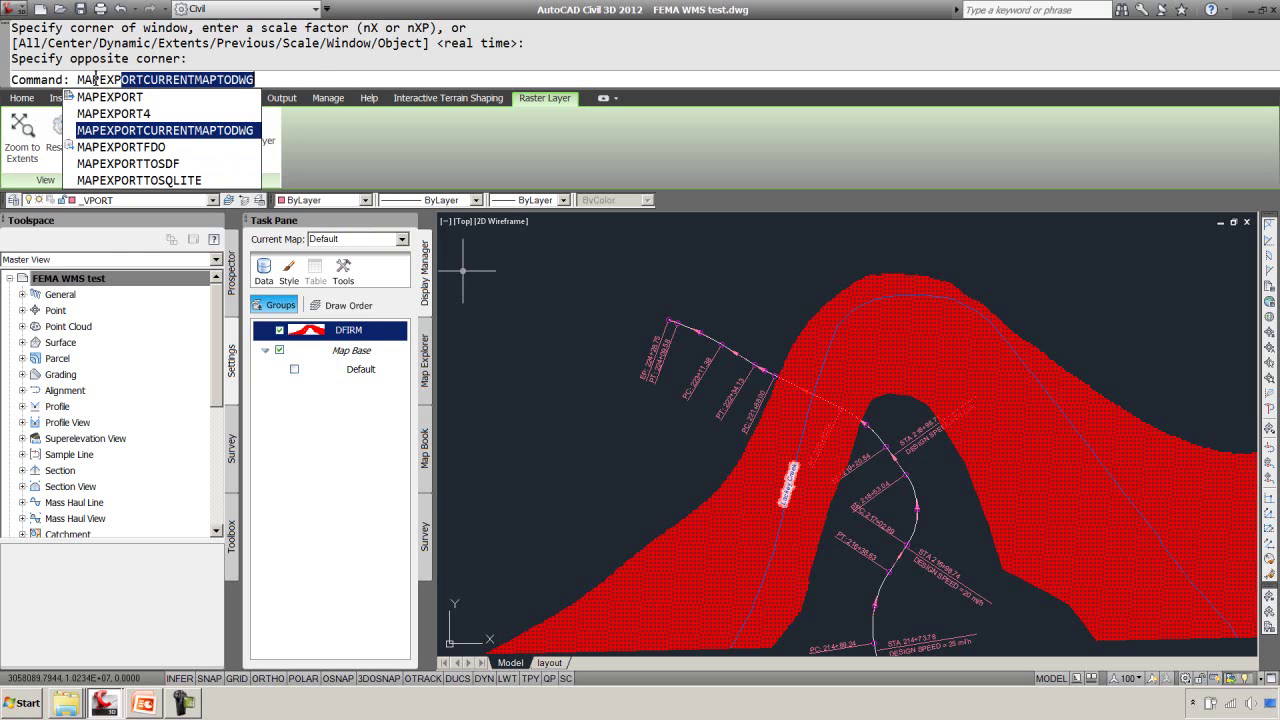